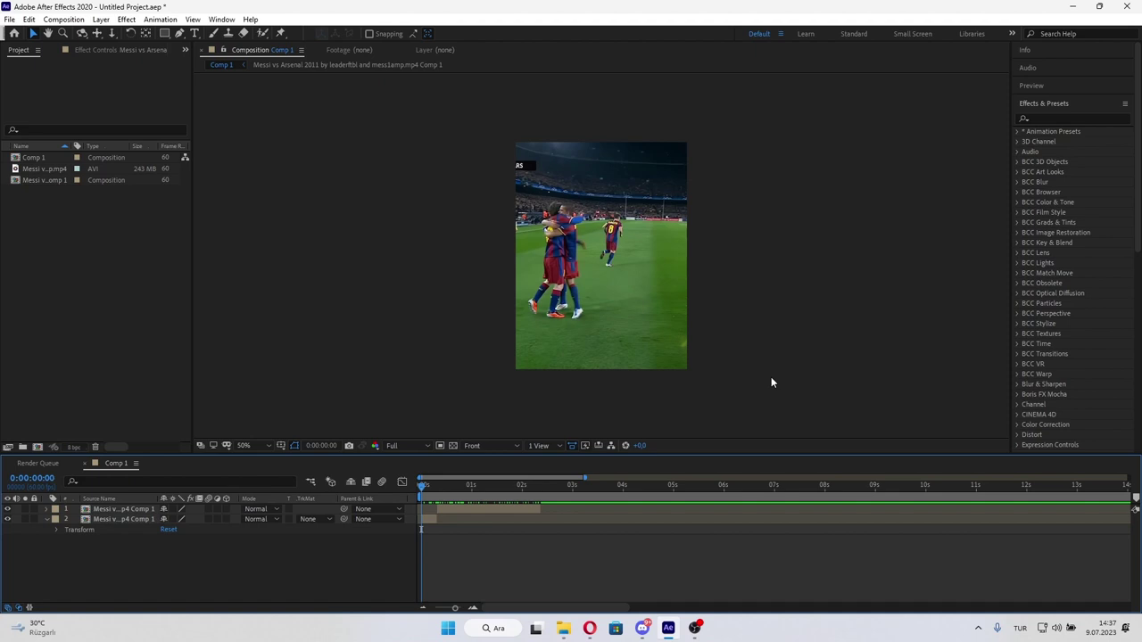
# Preview the clip, duplicate layer 2, and mask layer 2 to the right half of the frame.
pyautogui.moveTo(422, 489); pyautogui.dragTo(432, 493)
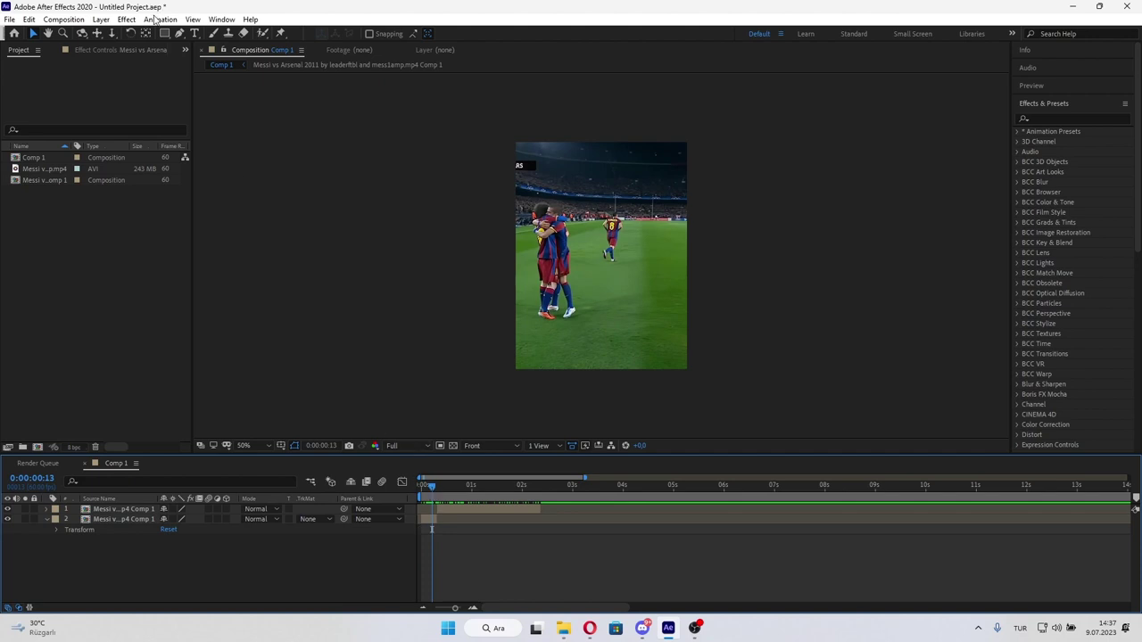
pyautogui.click(442, 513)
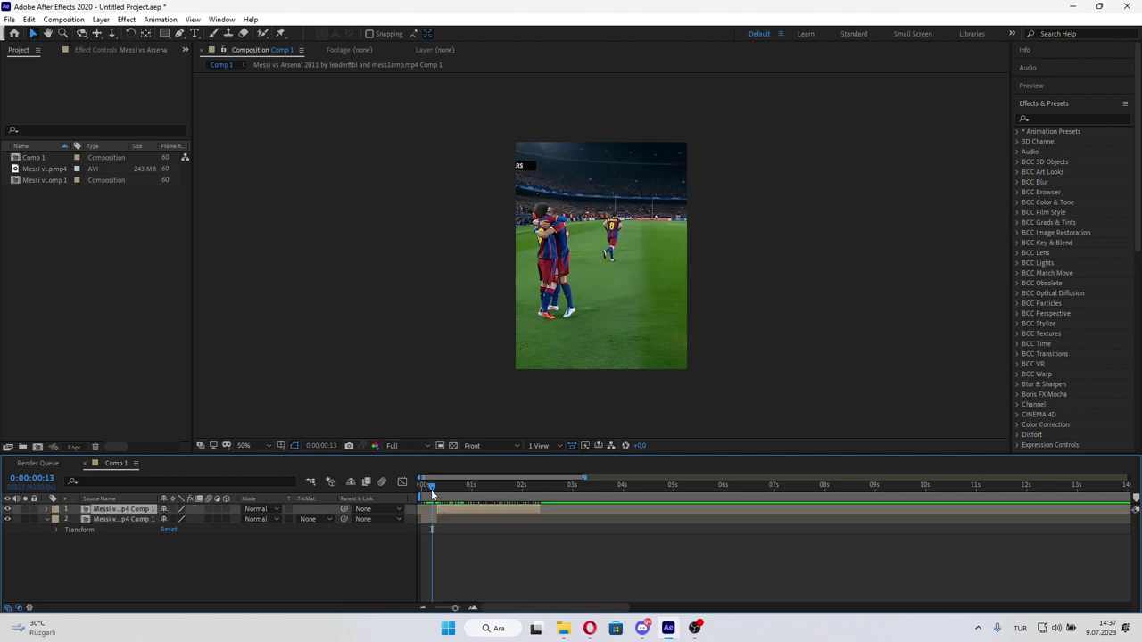
pyautogui.moveTo(432, 488)
pyautogui.mouseDown()
pyautogui.moveTo(466, 490)
pyautogui.moveTo(429, 496)
pyautogui.mouseUp()
pyautogui.hotkey('ctrl', 'Down')
pyautogui.hotkey('ctrl', 'd')
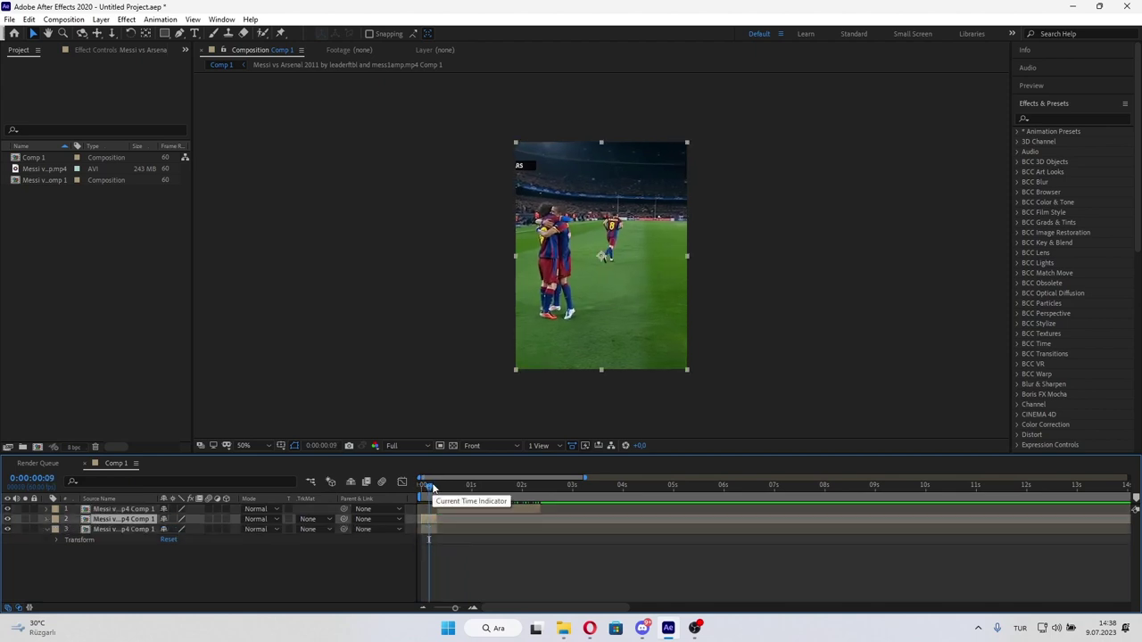
pyautogui.click(164, 34)
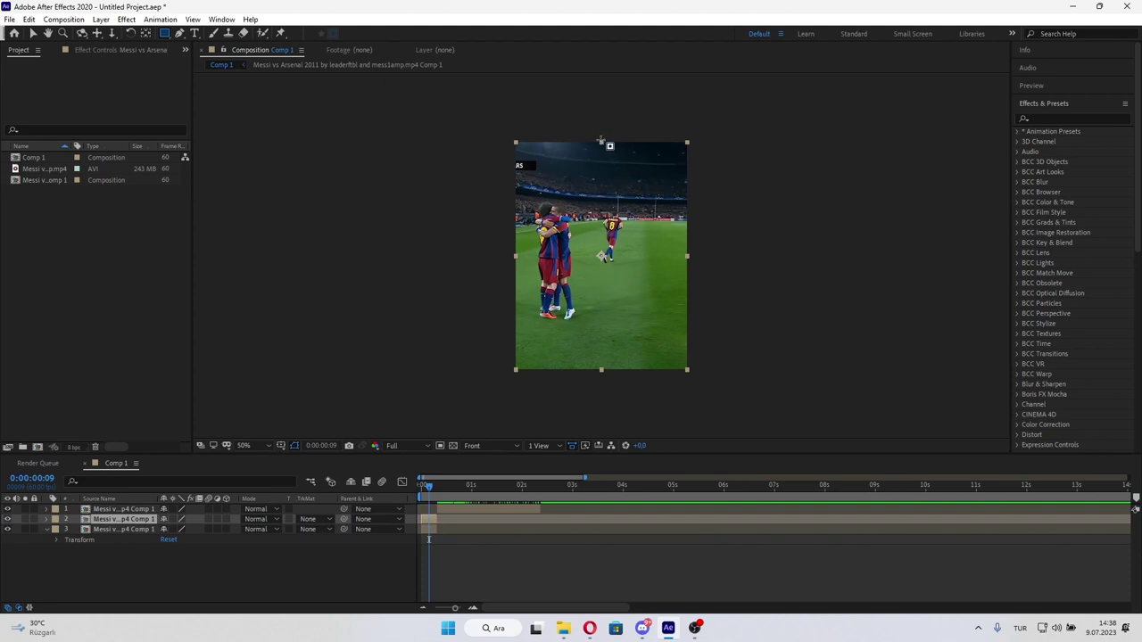
pyautogui.moveTo(603, 138); pyautogui.dragTo(718, 414)
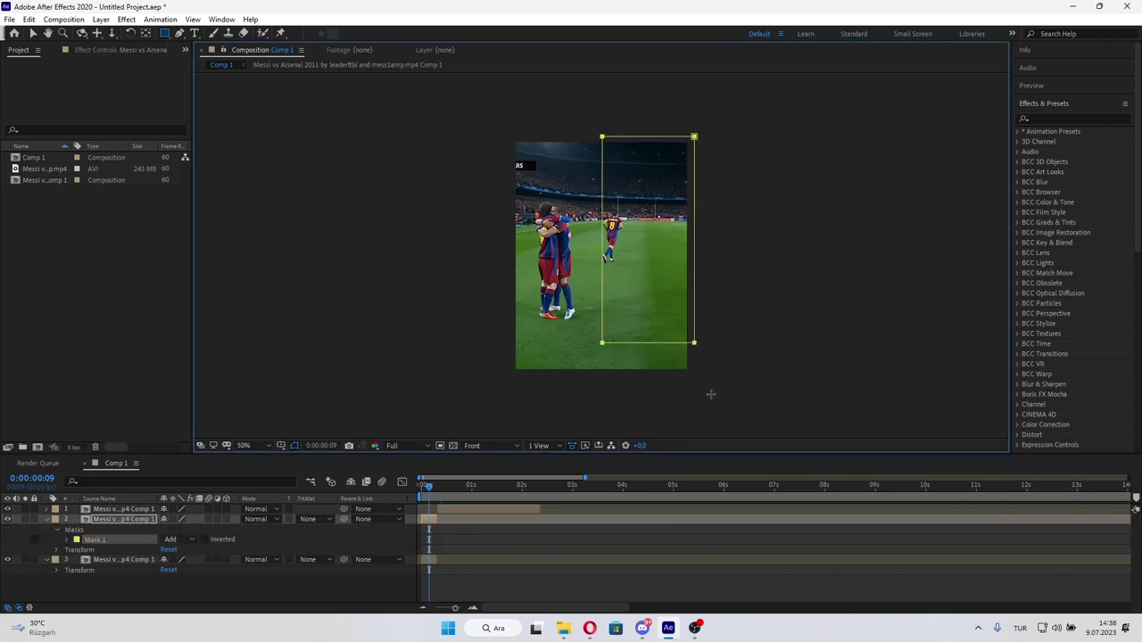
# Draw a rectangular mask over the left half of the frame on duplicate layer 3.
pyautogui.click(429, 563)
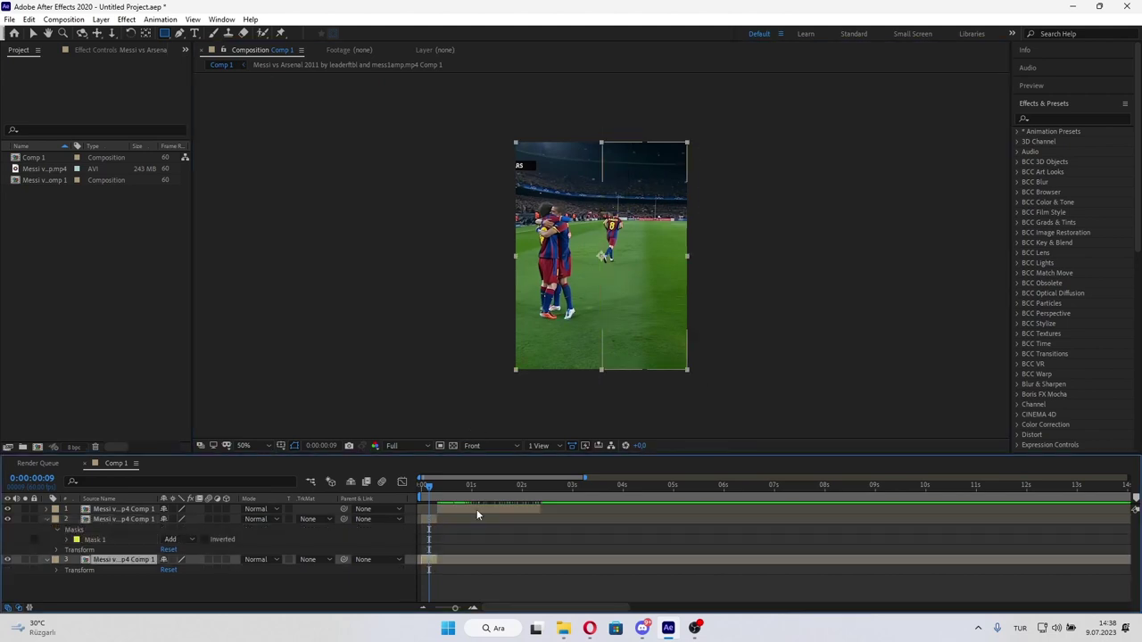
pyautogui.moveTo(602, 141); pyautogui.dragTo(476, 404)
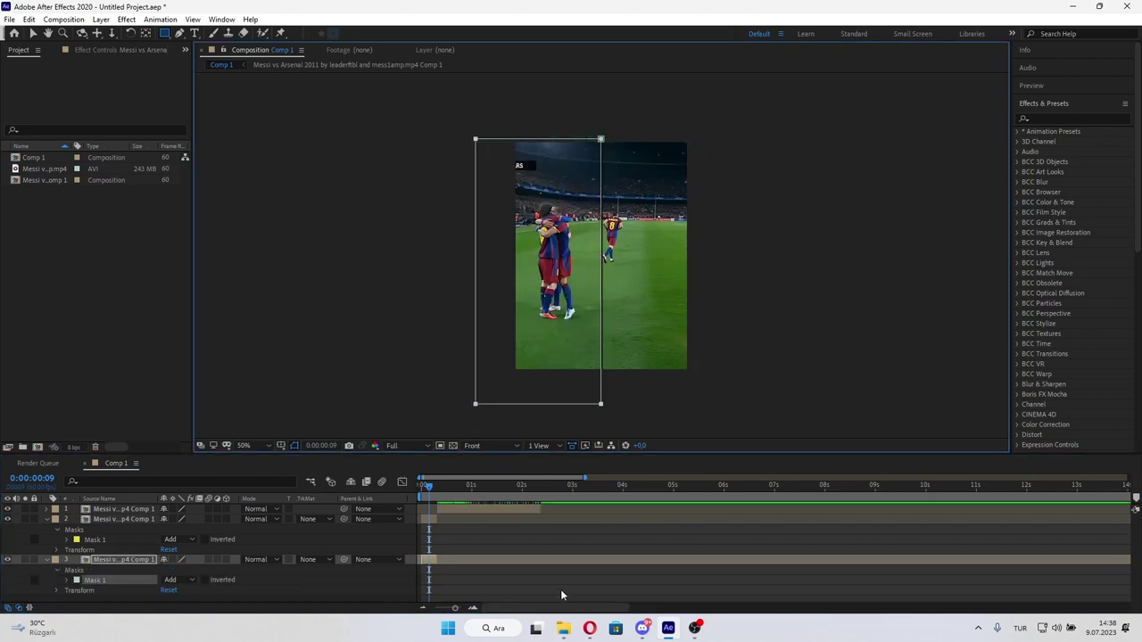
pyautogui.hotkey('ctrl', 'z')
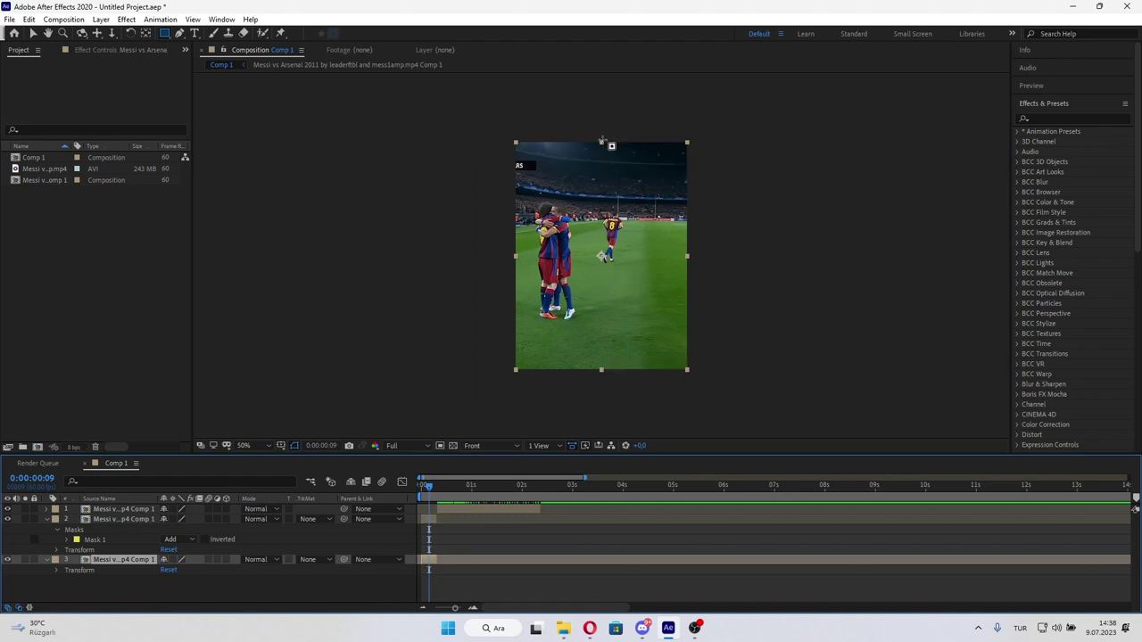
pyautogui.moveTo(601, 141); pyautogui.dragTo(489, 401)
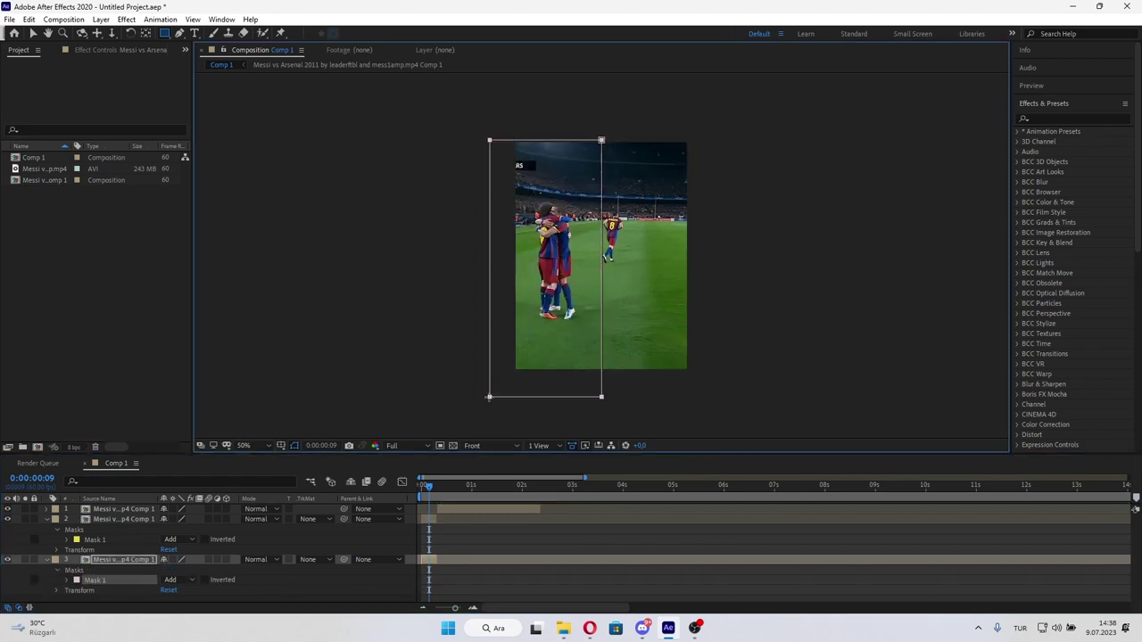
pyautogui.hotkey('ctrl', 'z')
pyautogui.click(433, 564)
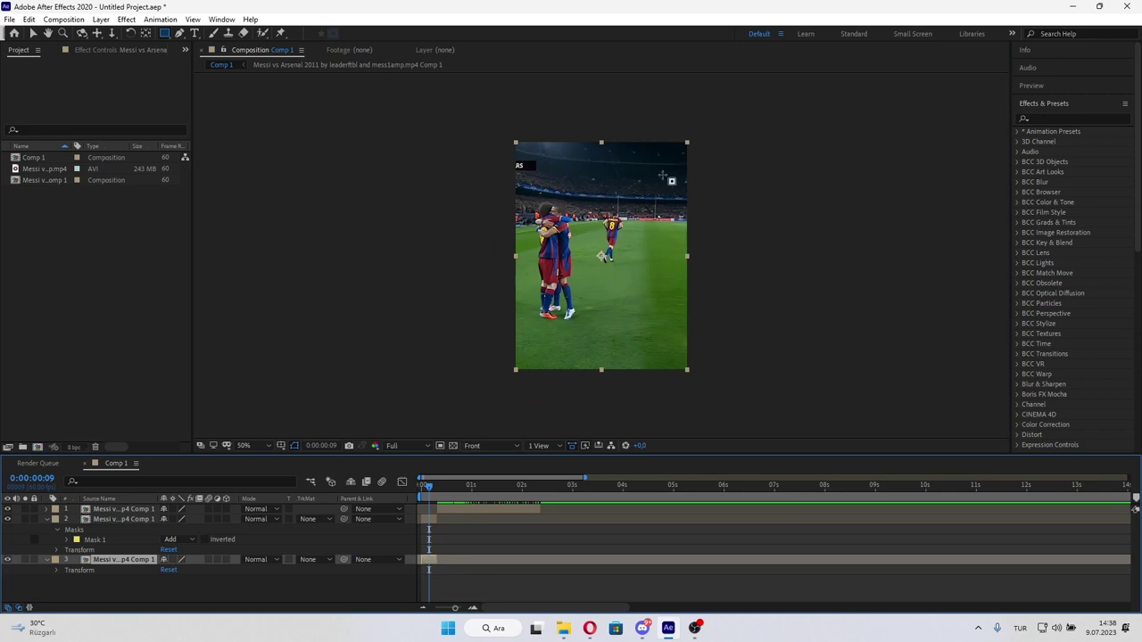
pyautogui.moveTo(607, 384); pyautogui.dragTo(478, 95)
pyautogui.click(509, 588)
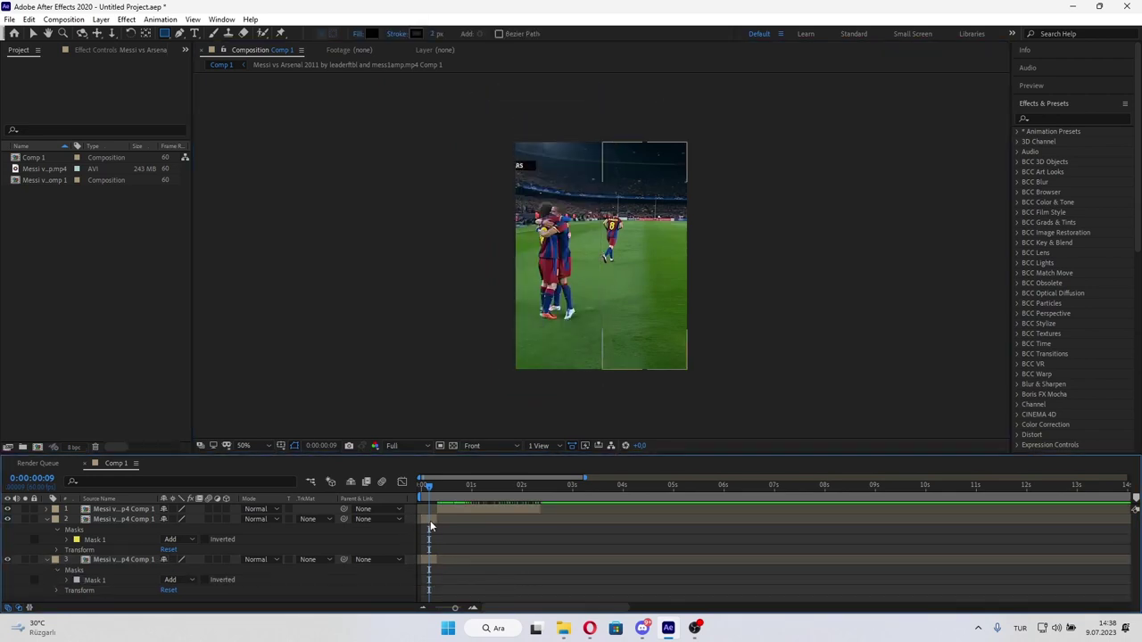
pyautogui.click(513, 519)
# Pre-compose layer 2 and layer 3 separately, creating nested Comp 2 and Comp 3.
pyautogui.hotkey('ctrl', 'shift', 'c')
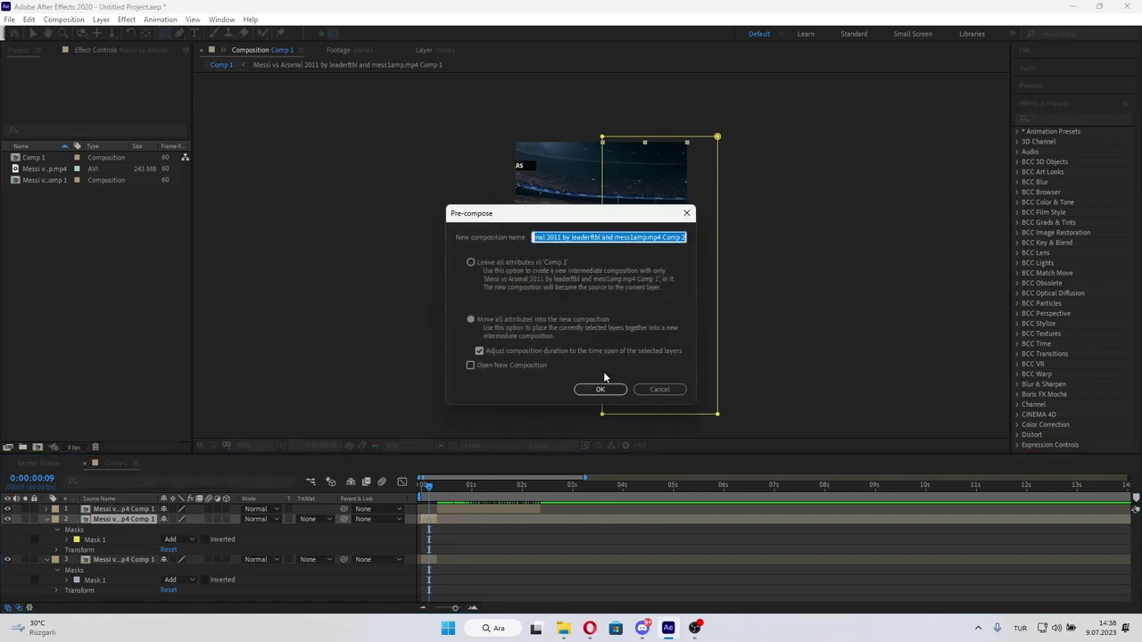
pyautogui.click(602, 389)
pyautogui.click(426, 529)
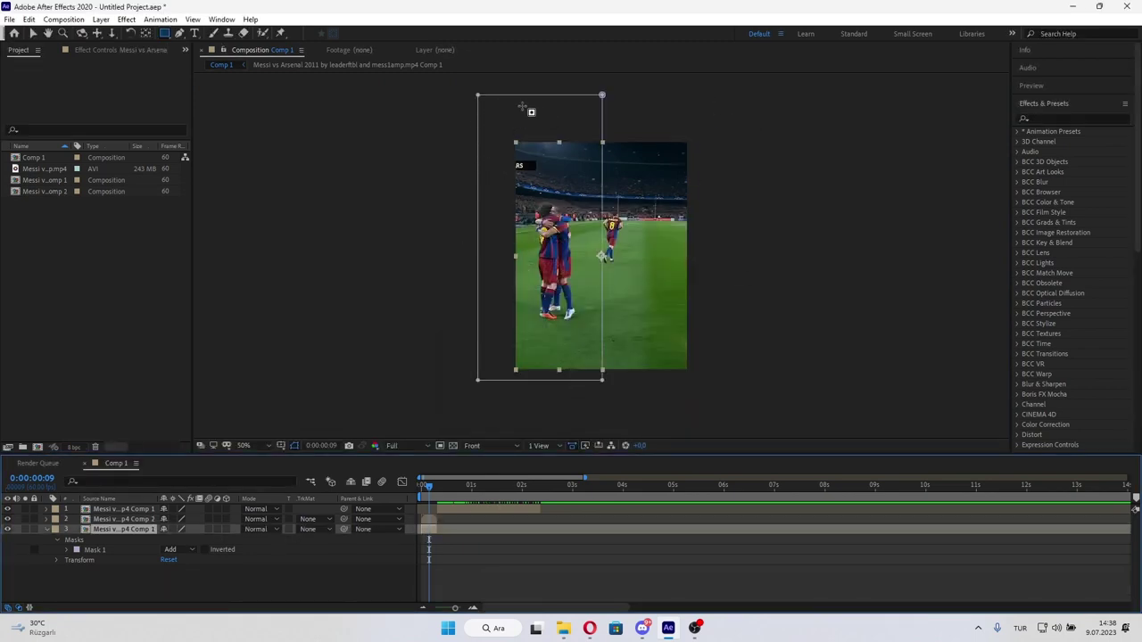
pyautogui.hotkey('ctrl', 'shift', 'c')
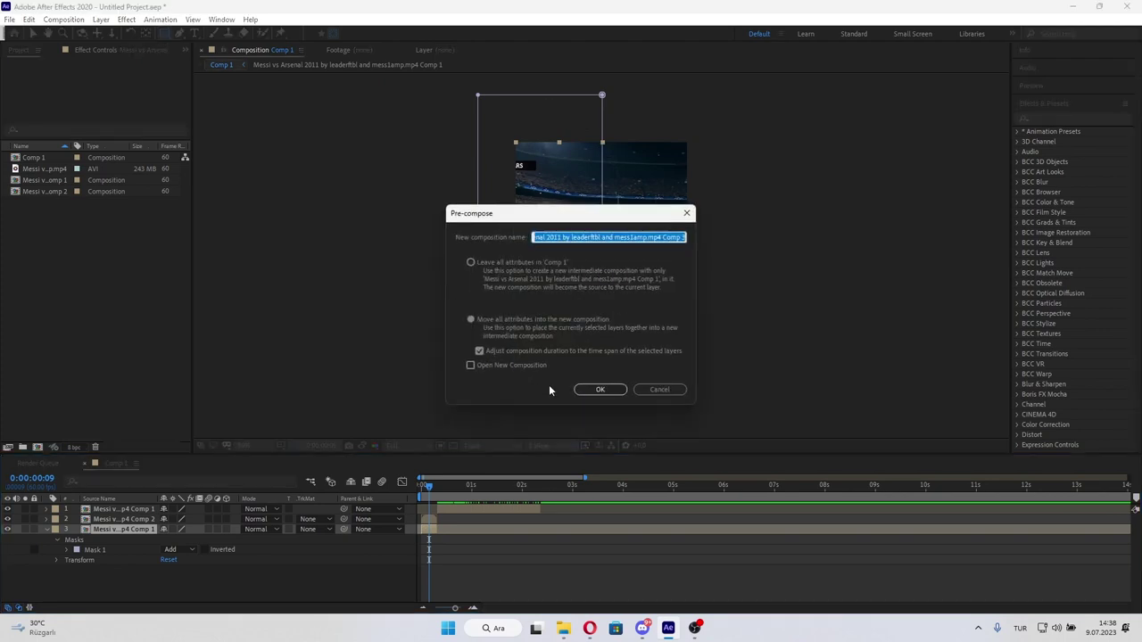
pyautogui.click(598, 389)
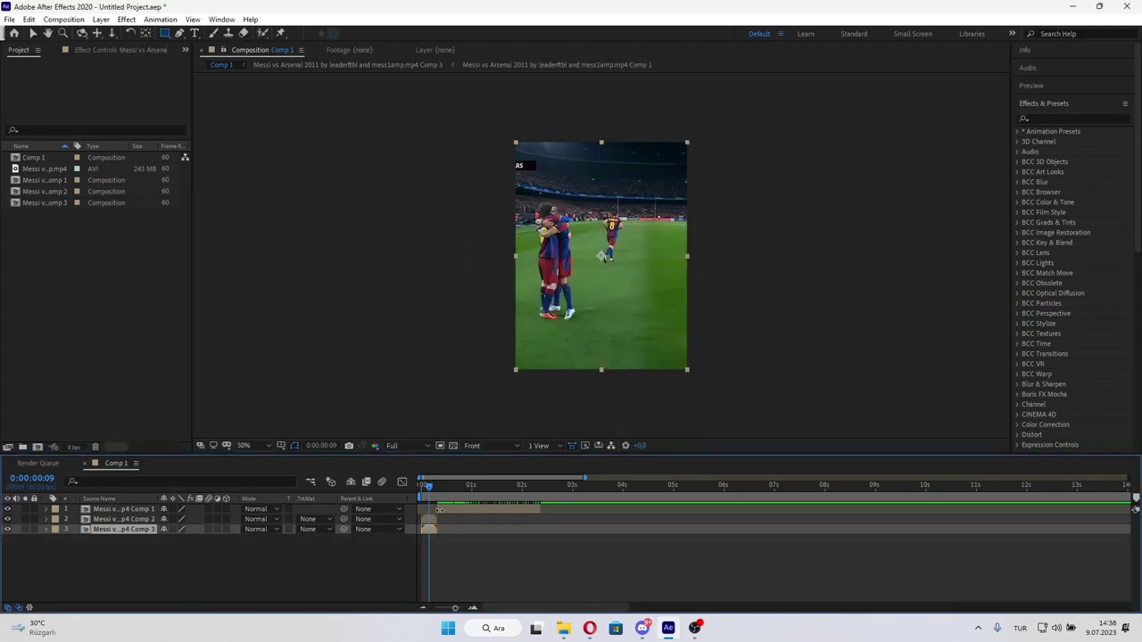
# Move the full-frame Comp 1 layer to the bottom, trim its out point slightly, and scrub to check.
pyautogui.moveTo(125, 508); pyautogui.dragTo(152, 536)
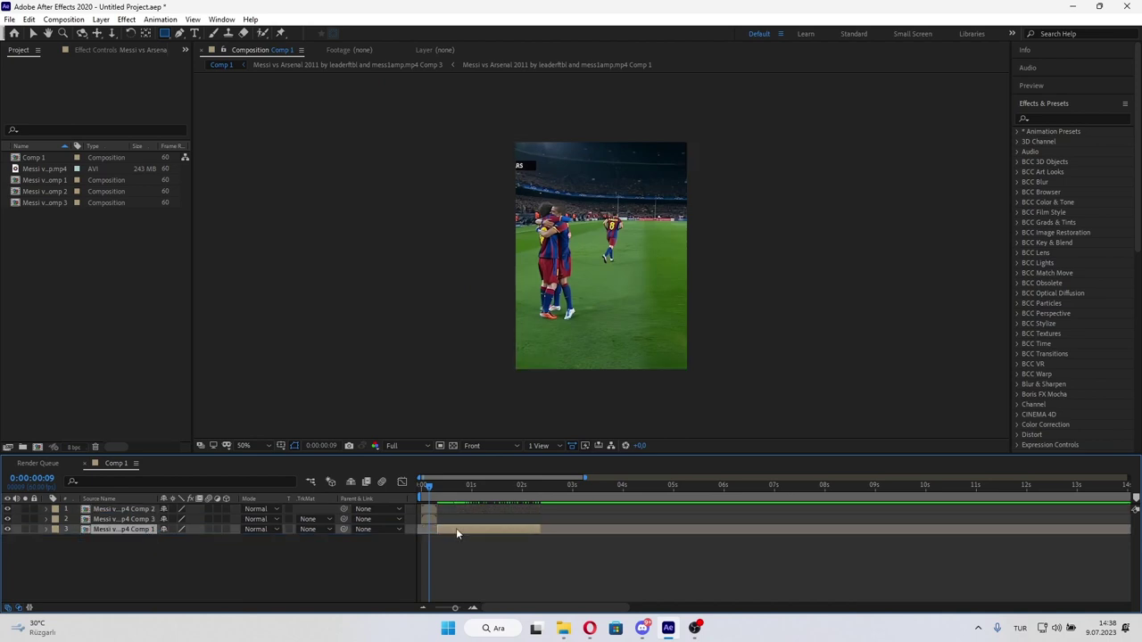
pyautogui.moveTo(456, 533); pyautogui.dragTo(436, 532)
pyautogui.moveTo(426, 483); pyautogui.dragTo(419, 484)
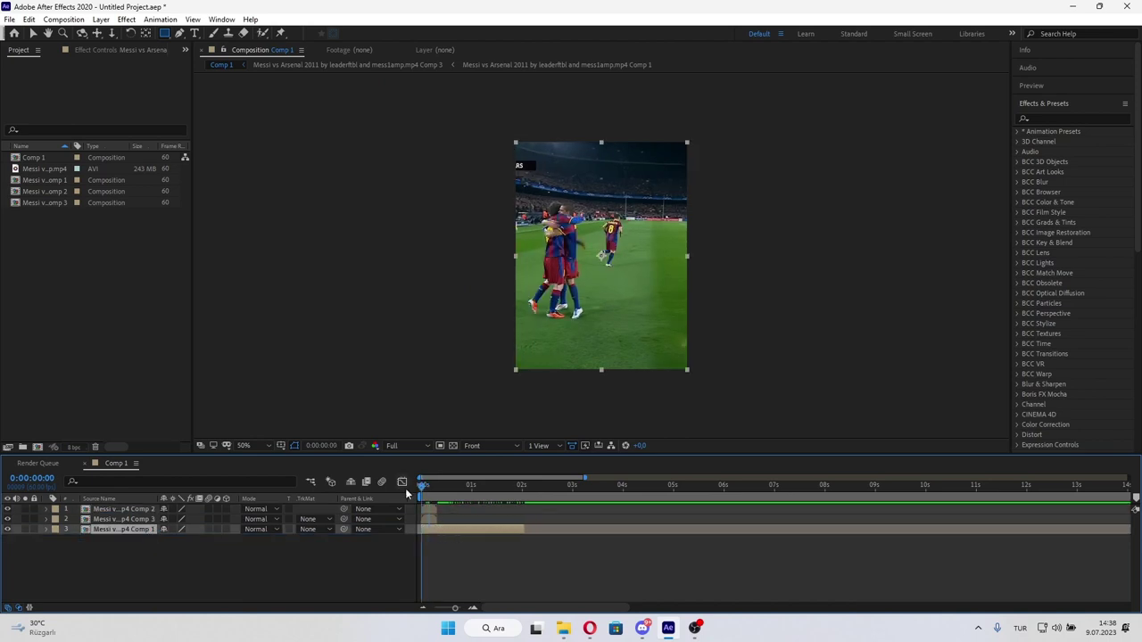
pyautogui.click(111, 510)
pyautogui.click(115, 518)
pyautogui.moveTo(429, 497)
pyautogui.mouseDown()
pyautogui.moveTo(459, 491)
pyautogui.moveTo(408, 494)
pyautogui.moveTo(429, 497)
pyautogui.mouseUp()
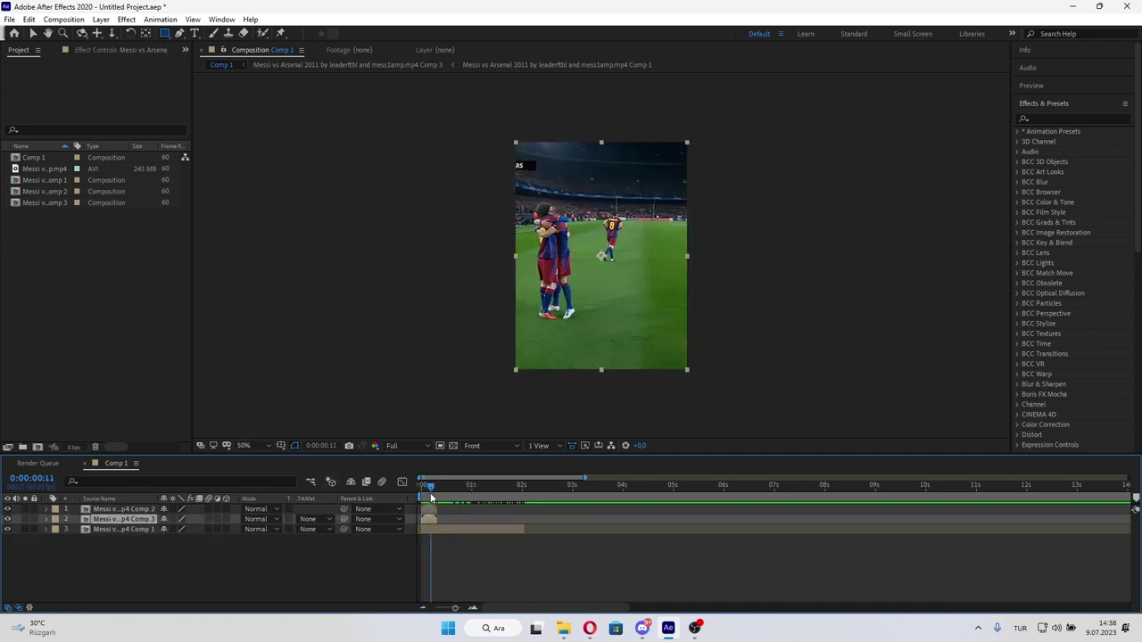
pyautogui.click(428, 510)
pyautogui.keyDown('shift'); pyautogui.click(434, 521); pyautogui.keyUp('shift')
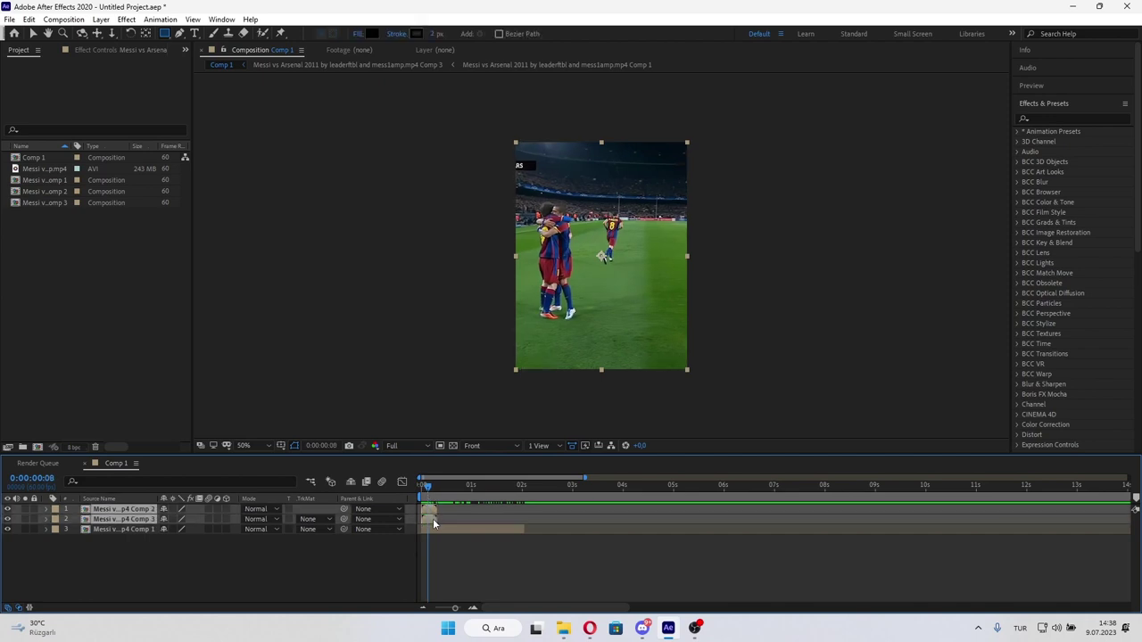
pyautogui.moveTo(428, 489); pyautogui.dragTo(429, 490)
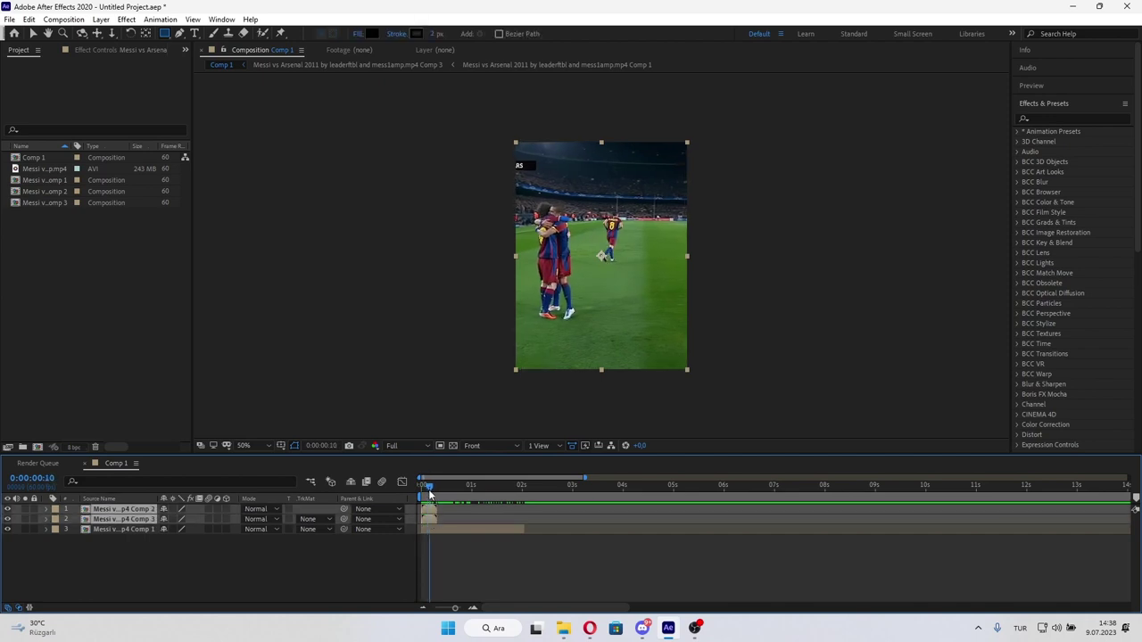
pyautogui.click(498, 565)
# Search 's_blu' and apply Sapphire S_BlurMoCurves to the top Comp 2 layer.
pyautogui.click(1075, 119)
pyautogui.write('s_blu')
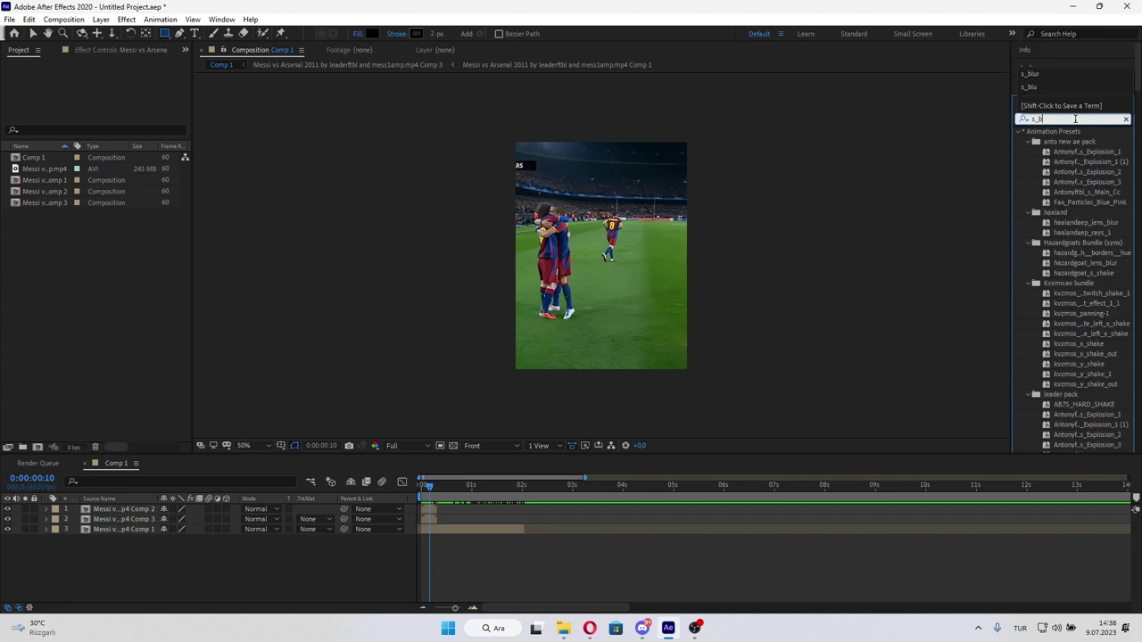
pyautogui.moveTo(1077, 253); pyautogui.dragTo(431, 511)
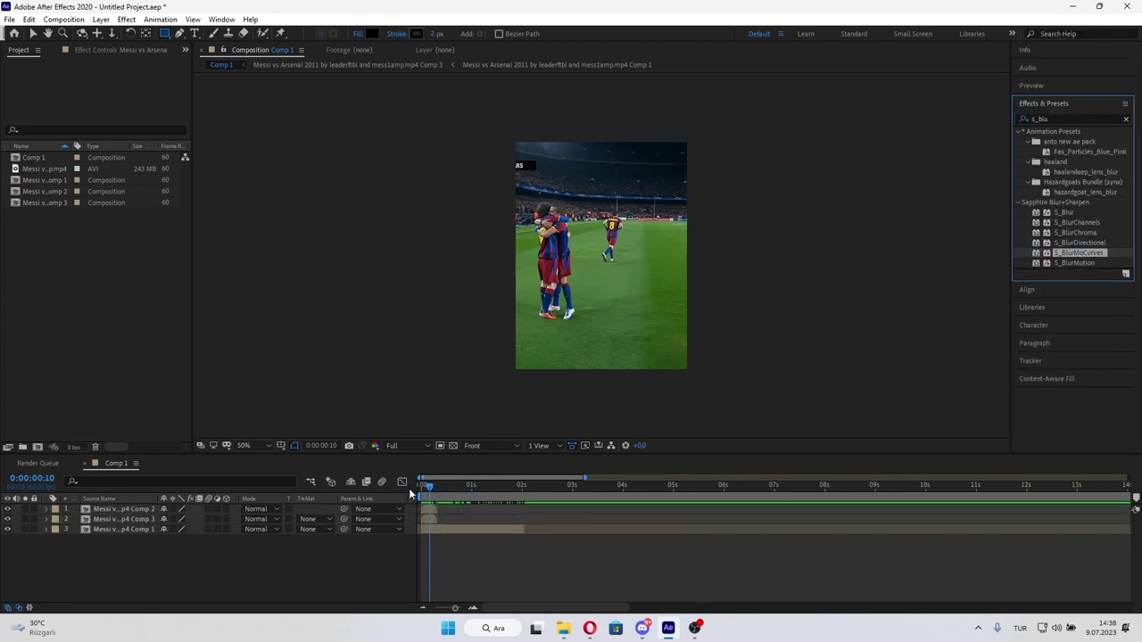
# Test Shift Y, Shift X, Rotate and Z Dist, undoing each back to its default.
pyautogui.moveTo(110, 196); pyautogui.dragTo(198, 239)
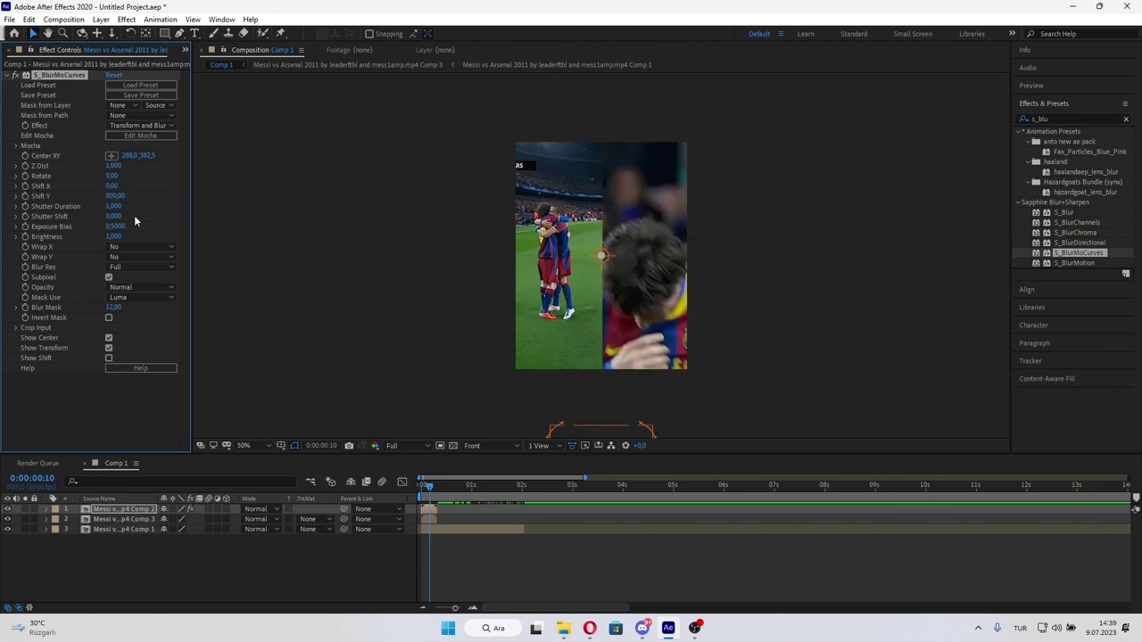
pyautogui.hotkey('ctrl', 'z')
pyautogui.moveTo(111, 185); pyautogui.dragTo(116, 188)
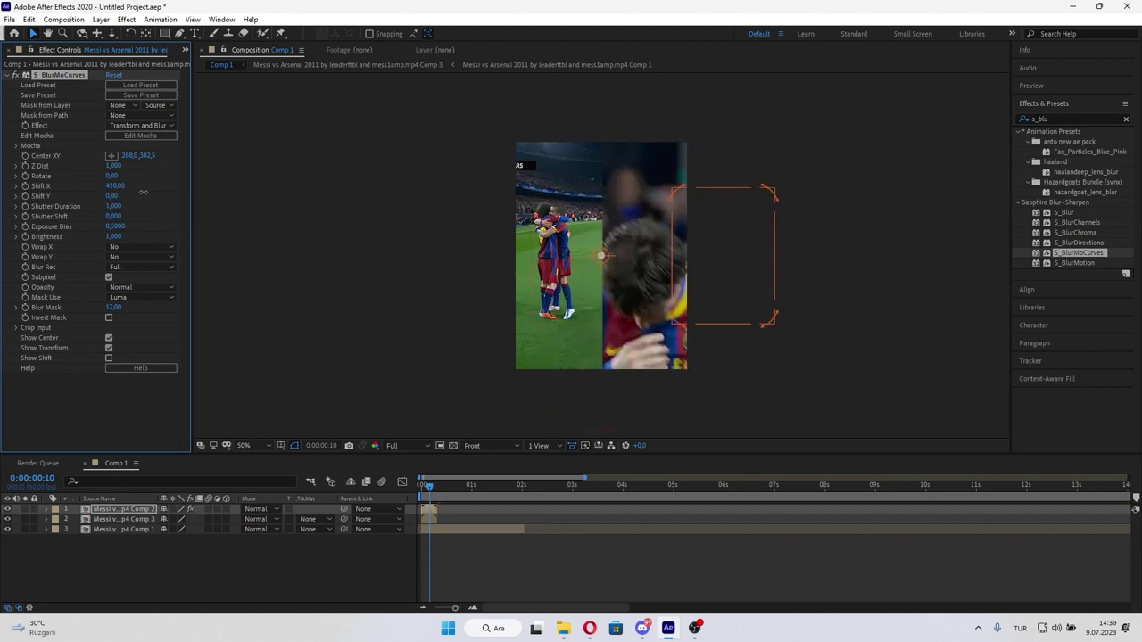
pyautogui.hotkey('ctrl', 'z')
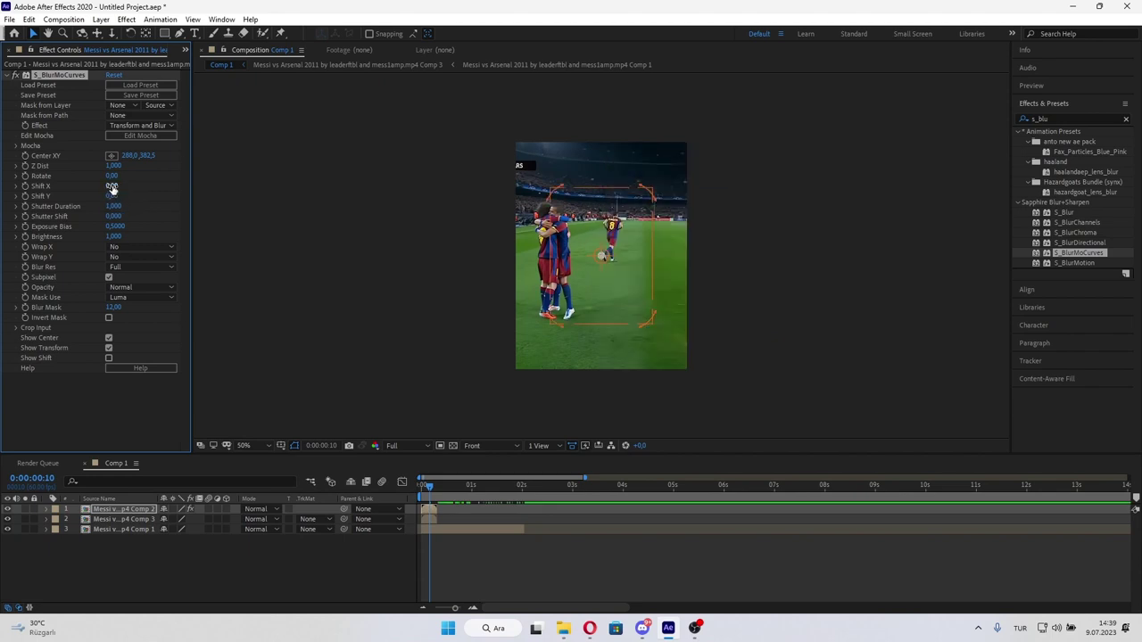
pyautogui.moveTo(111, 185)
pyautogui.mouseDown()
pyautogui.moveTo(111, 175)
pyautogui.moveTo(575, 301)
pyautogui.mouseUp()
pyautogui.hotkey('ctrl', 'z')
pyautogui.hotkey('ctrl', 'z')
pyautogui.moveTo(112, 166); pyautogui.dragTo(27, 216)
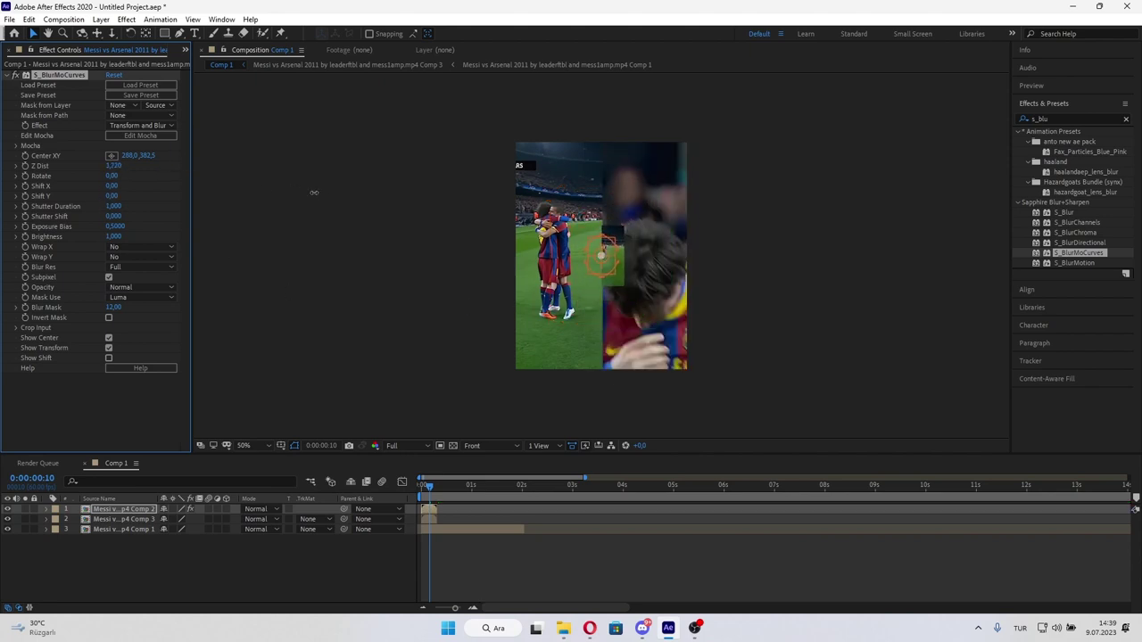
pyautogui.hotkey('ctrl', 'z')
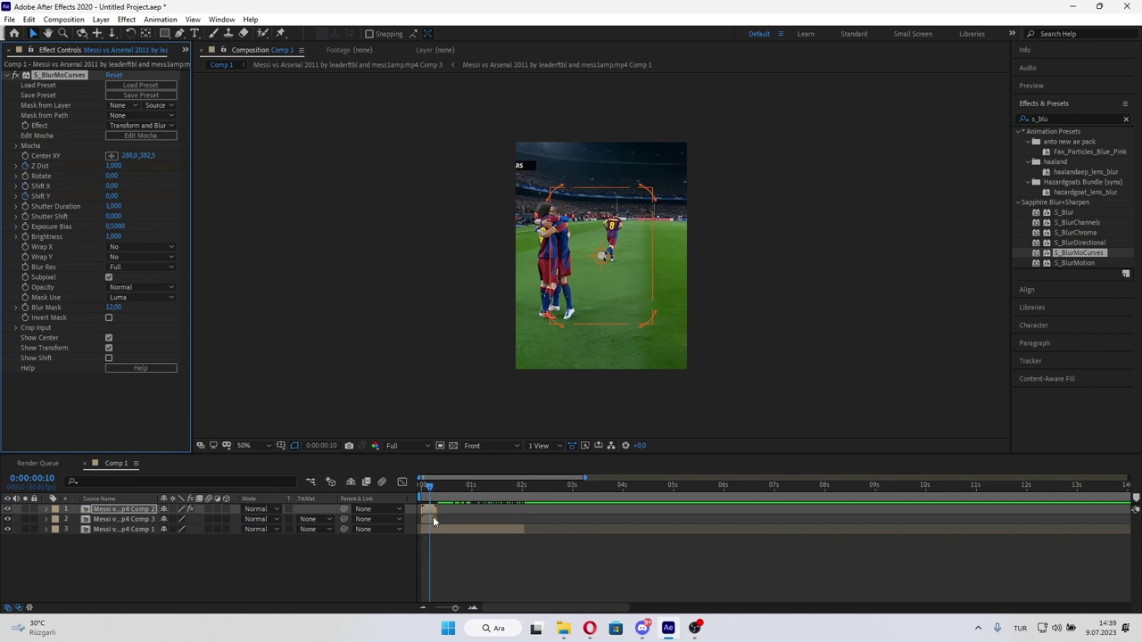
# At frame 18, keyframe Shift Y to 800 and Z Dist to 0.7.
pyautogui.moveTo(429, 500); pyautogui.dragTo(434, 491)
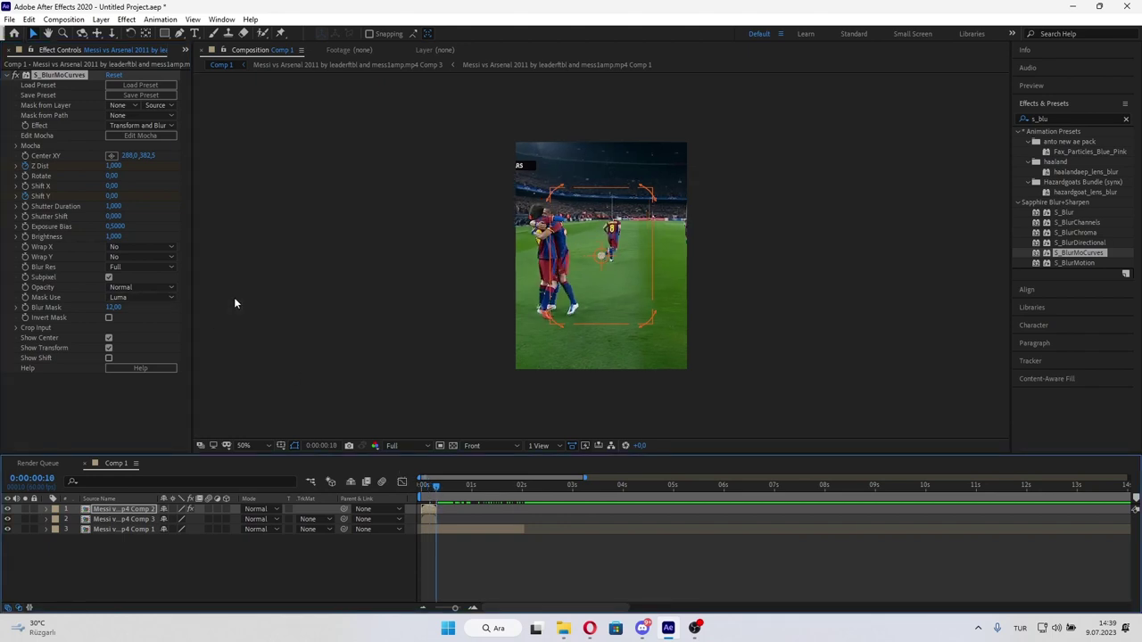
pyautogui.moveTo(112, 195); pyautogui.dragTo(190, 229)
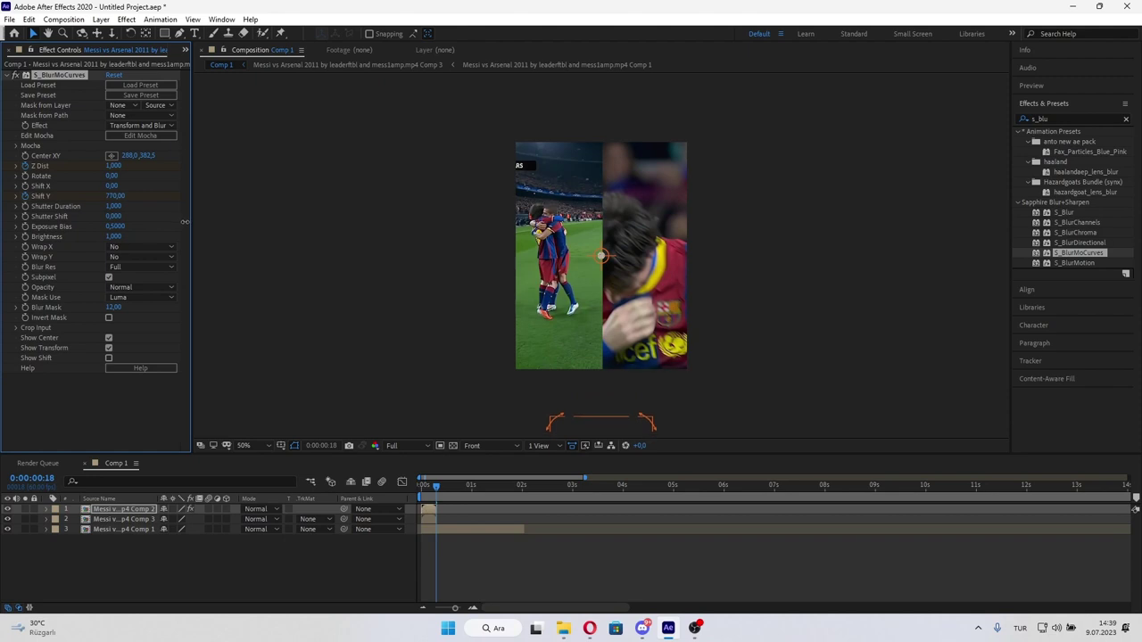
pyautogui.click(114, 165)
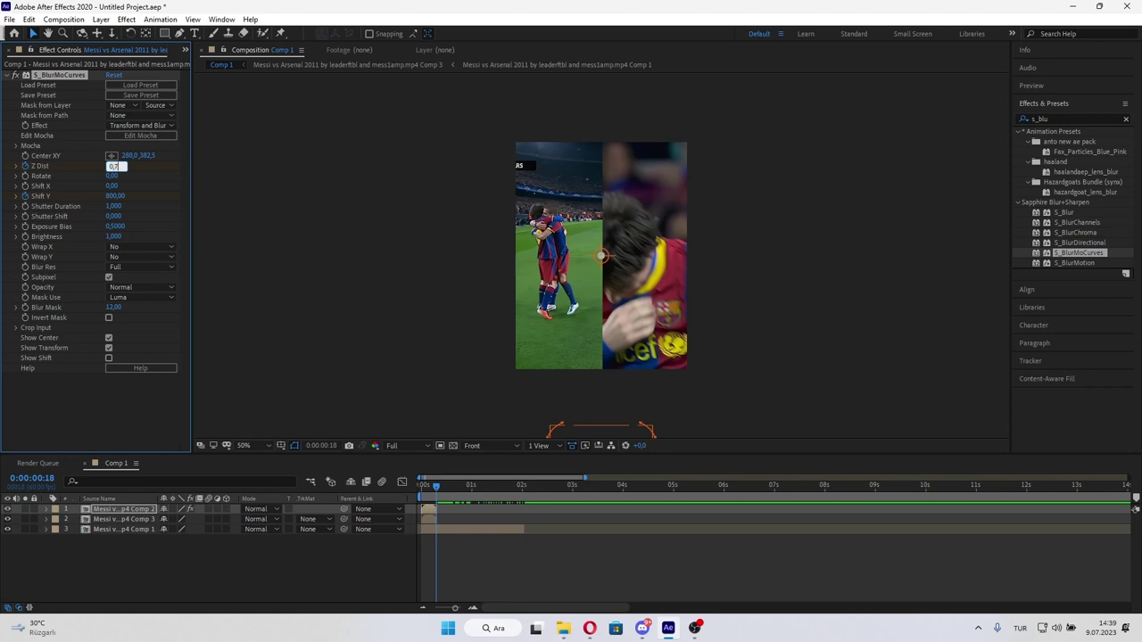
pyautogui.press('Return')
# Preview the slide transition and step through it frame by frame.
pyautogui.press('space')
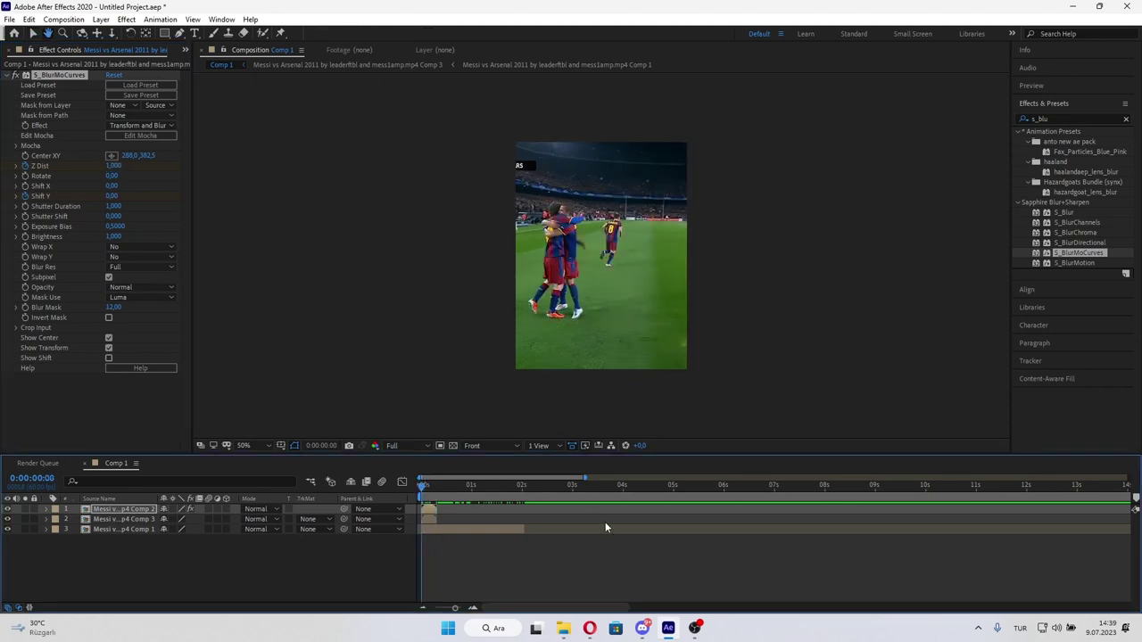
pyautogui.click(432, 494)
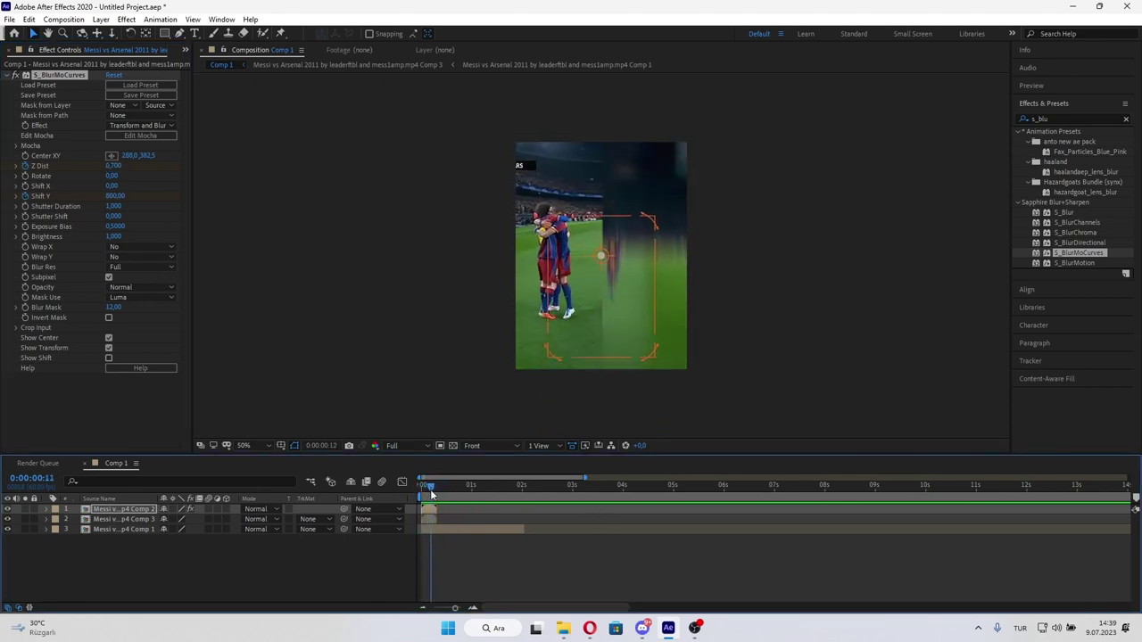
pyautogui.moveTo(433, 493)
pyautogui.mouseDown()
pyautogui.moveTo(446, 495)
pyautogui.moveTo(426, 494)
pyautogui.mouseUp()
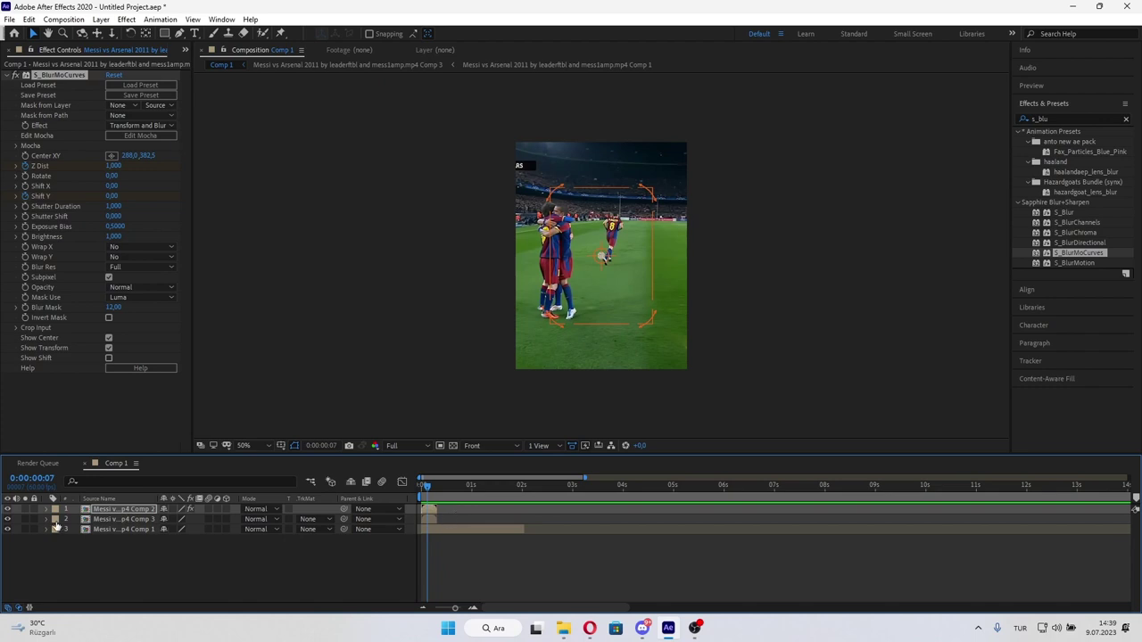
# Reveal the top layer's S_BlurMoCurves keyframes and select them all.
pyautogui.click(56, 73)
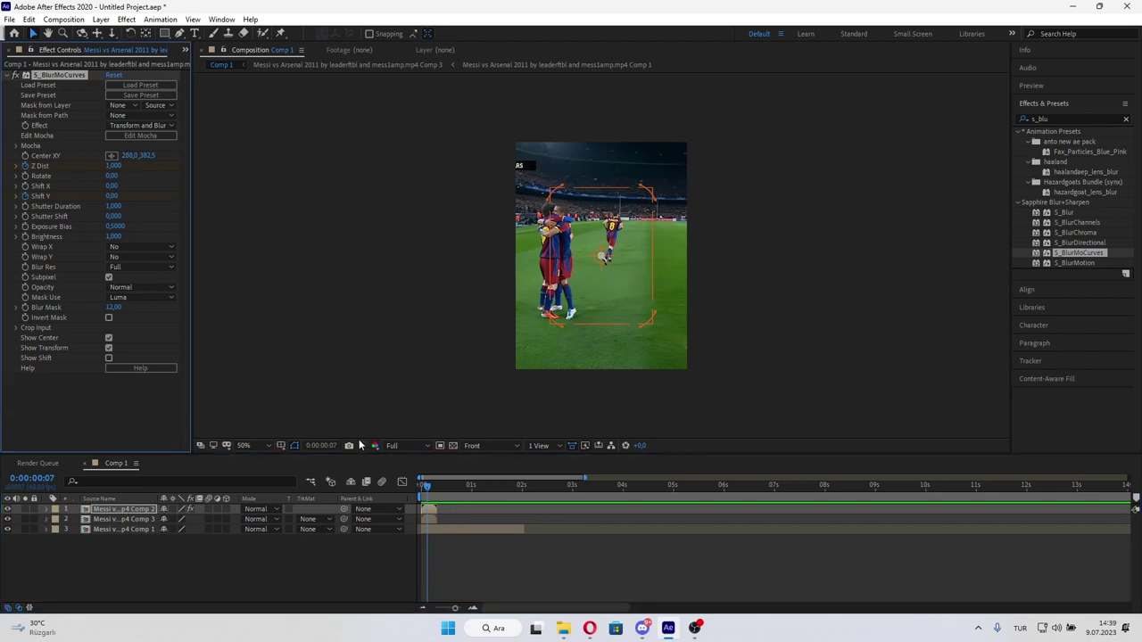
pyautogui.click(429, 510)
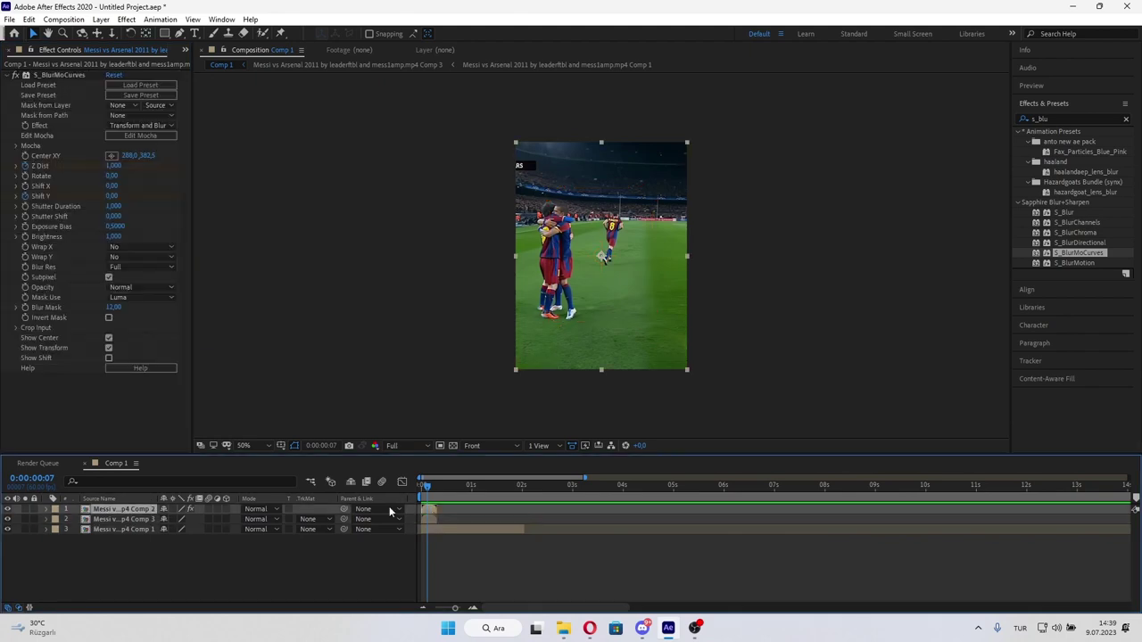
pyautogui.click(45, 508)
pyautogui.click(56, 519)
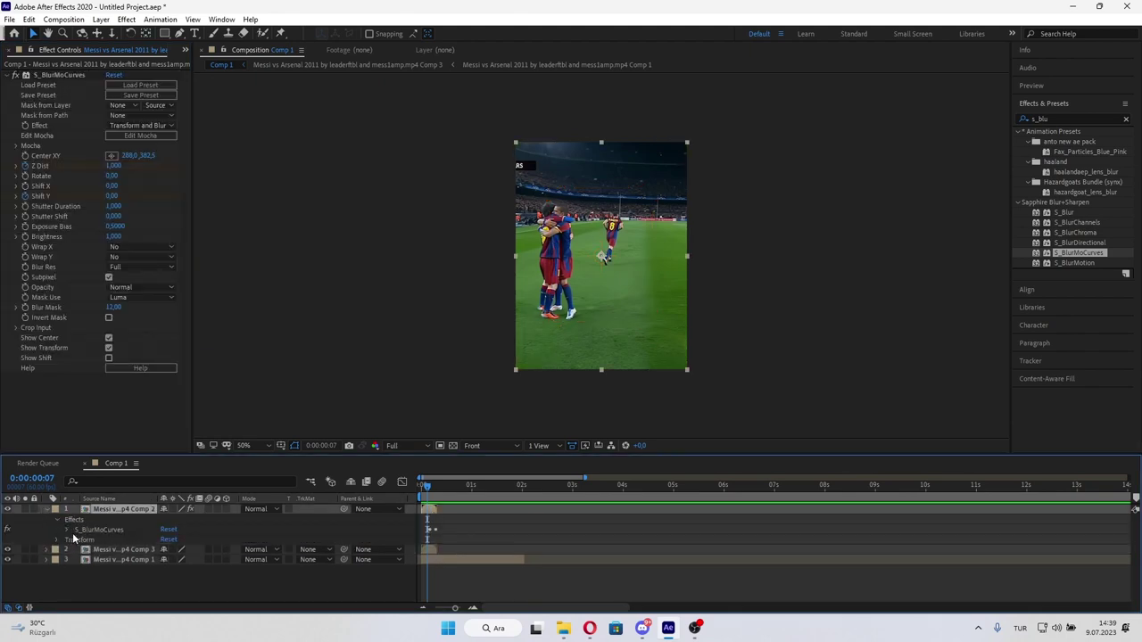
pyautogui.click(75, 534)
pyautogui.click(66, 530)
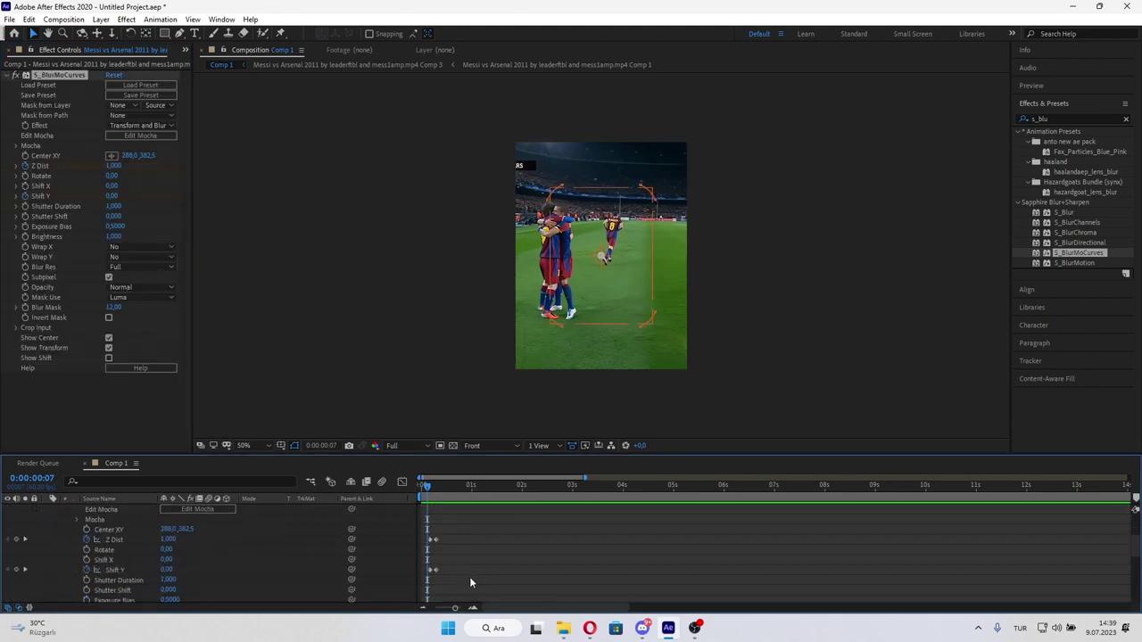
pyautogui.moveTo(463, 576)
pyautogui.mouseDown()
pyautogui.moveTo(423, 528)
pyautogui.moveTo(425, 556)
pyautogui.mouseUp()
# View the keyframes in the Graph Editor and preview the current transition timing.
pyautogui.hotkey('shift', 'F3')
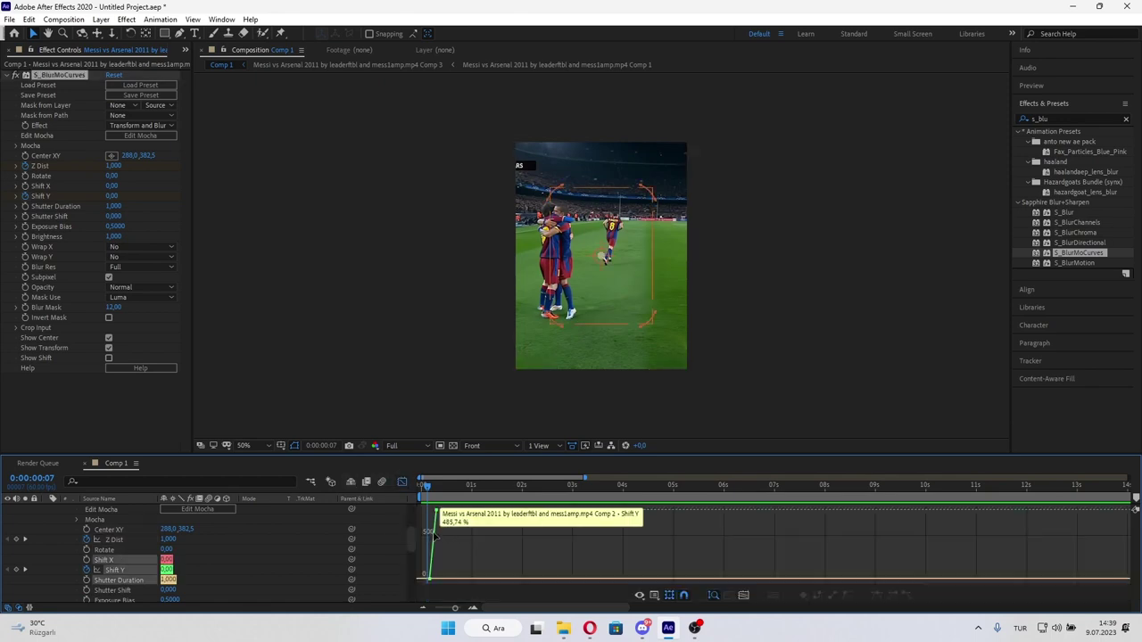
pyautogui.click(432, 535)
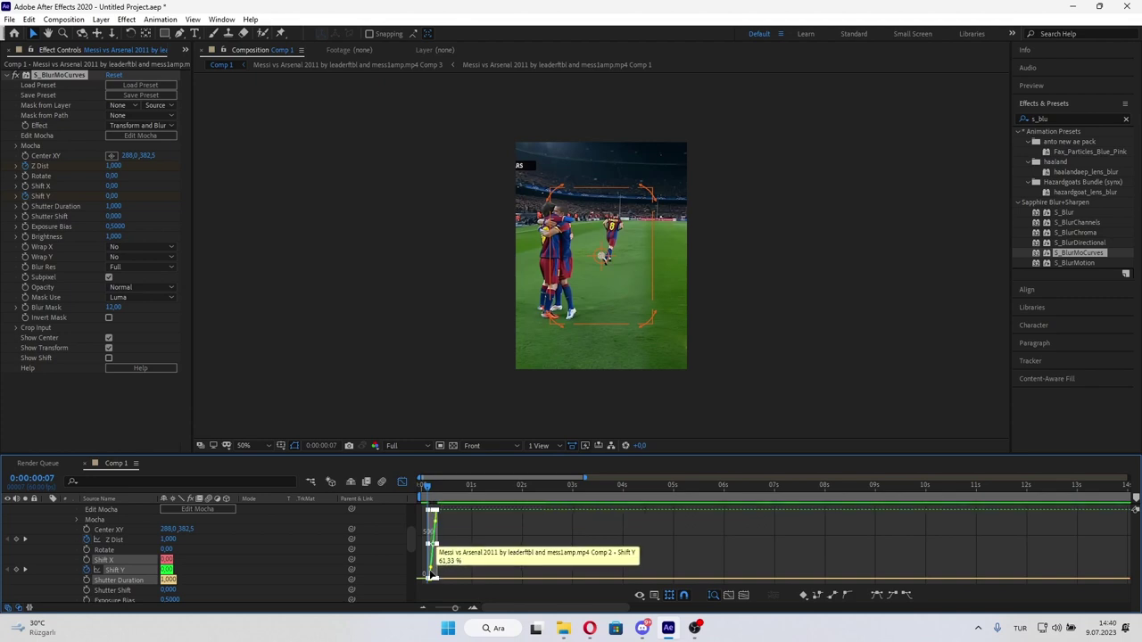
pyautogui.click(433, 578)
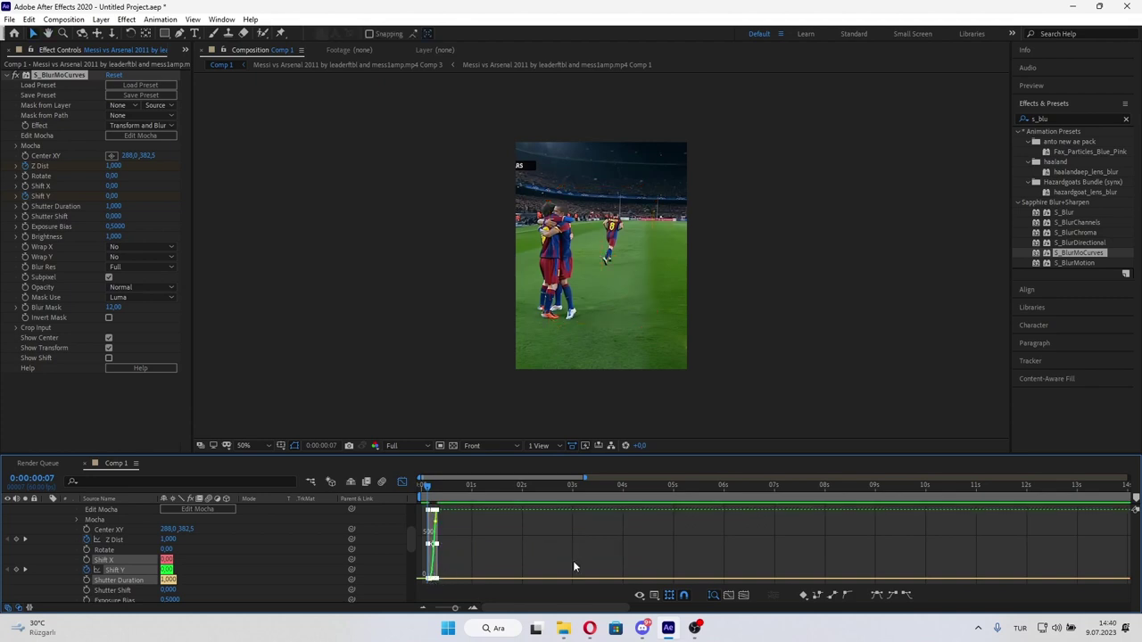
pyautogui.click(426, 492)
pyautogui.press('space')
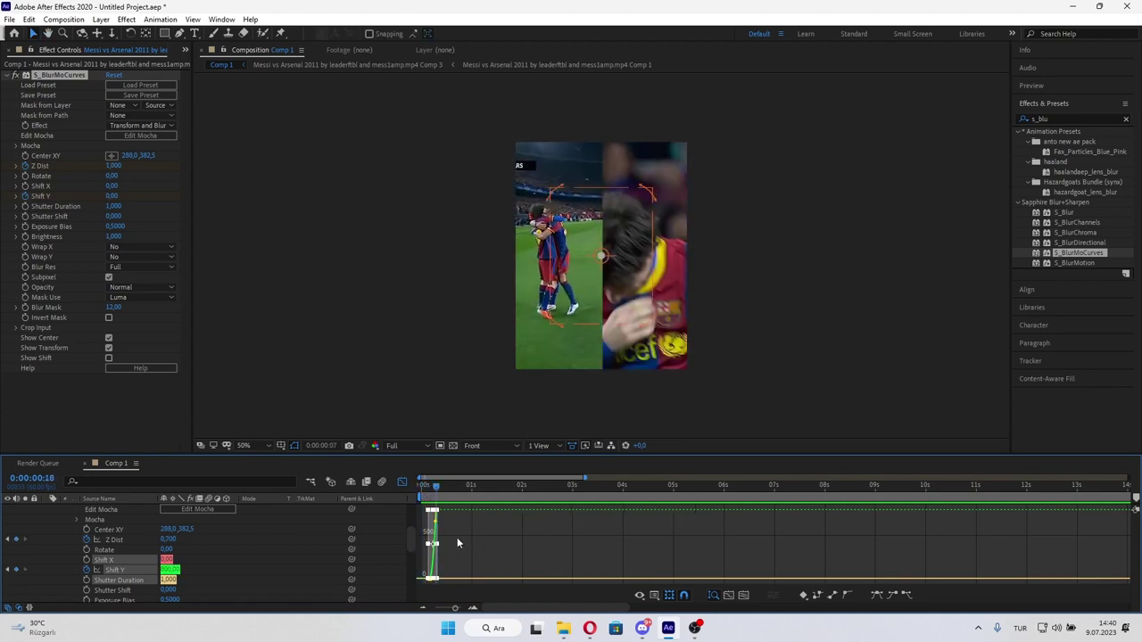
pyautogui.press('space')
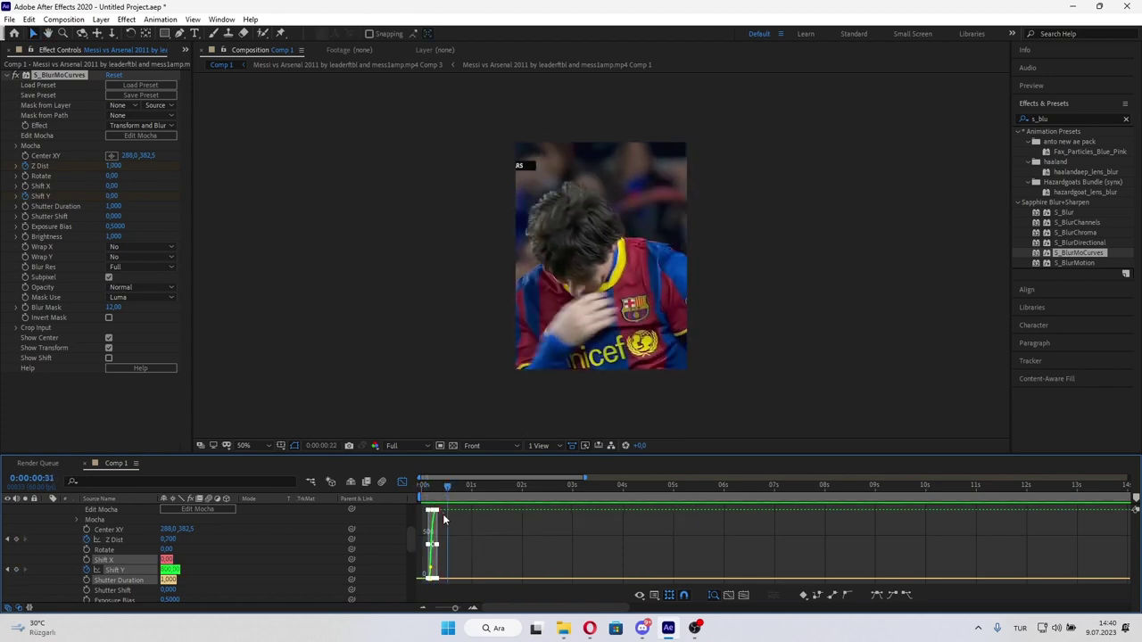
# Drag the Shift Y bezier handles into a steep speed ramp and review the eased frames.
pyautogui.click(432, 544)
pyautogui.click(433, 544)
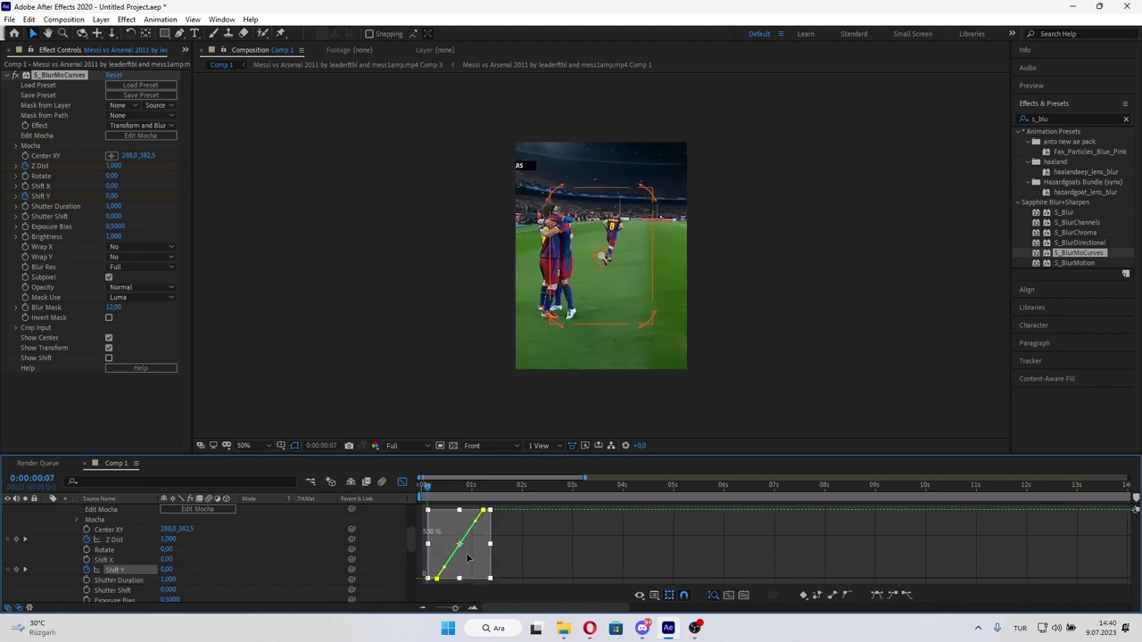
pyautogui.moveTo(435, 536); pyautogui.dragTo(448, 544)
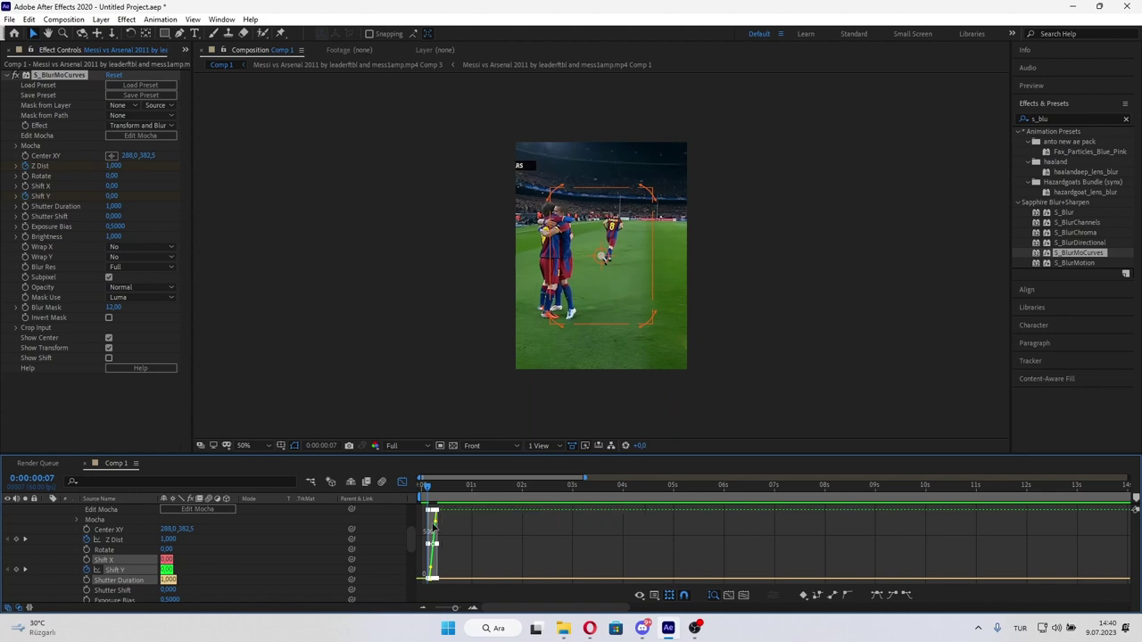
pyautogui.moveTo(438, 525); pyautogui.dragTo(436, 515)
pyautogui.click(404, 483)
pyautogui.moveTo(427, 486); pyautogui.dragTo(435, 488)
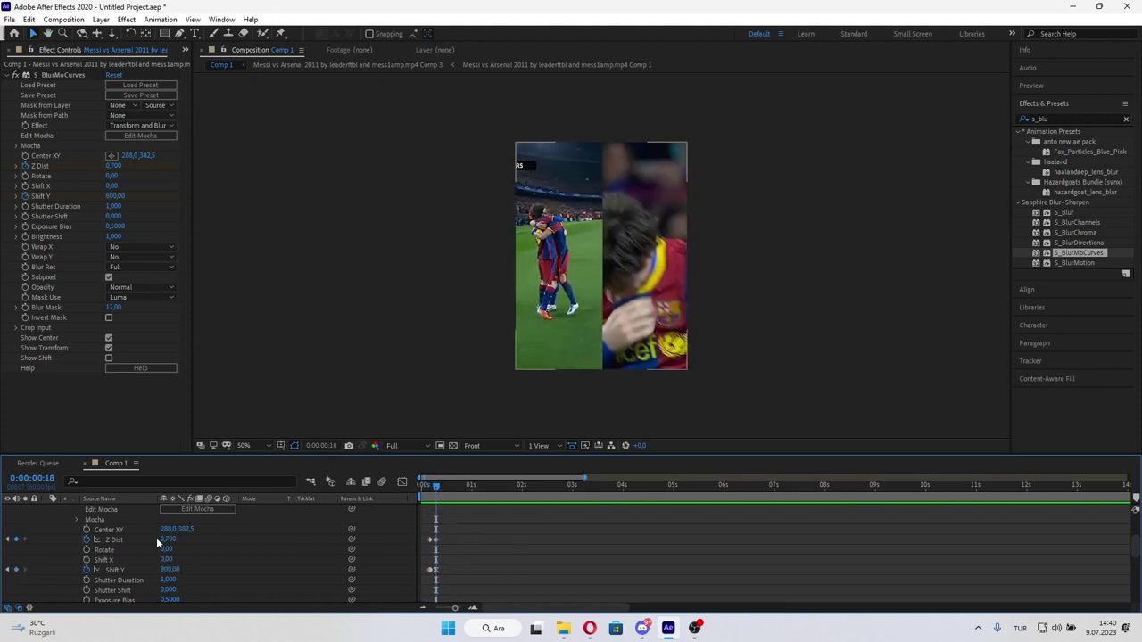
pyautogui.scroll(3, 156, 537)
# Copy S_BlurMoCurves with its keyframes from the top layer and paste it onto the second layer.
pyautogui.click(48, 510)
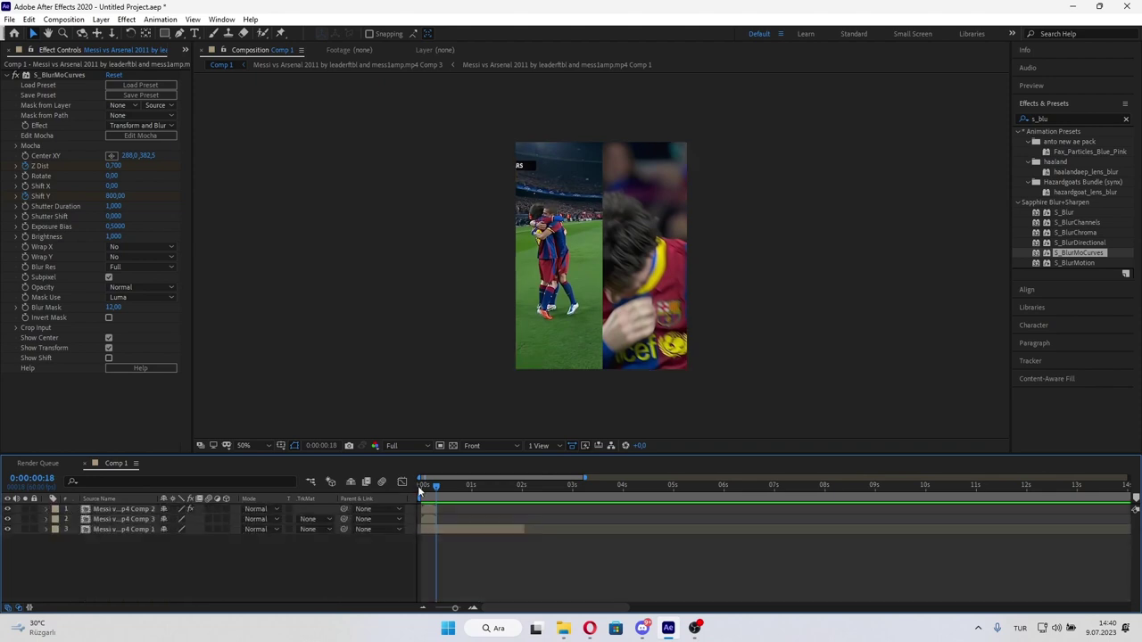
pyautogui.click(124, 509)
pyautogui.moveTo(436, 487); pyautogui.dragTo(430, 487)
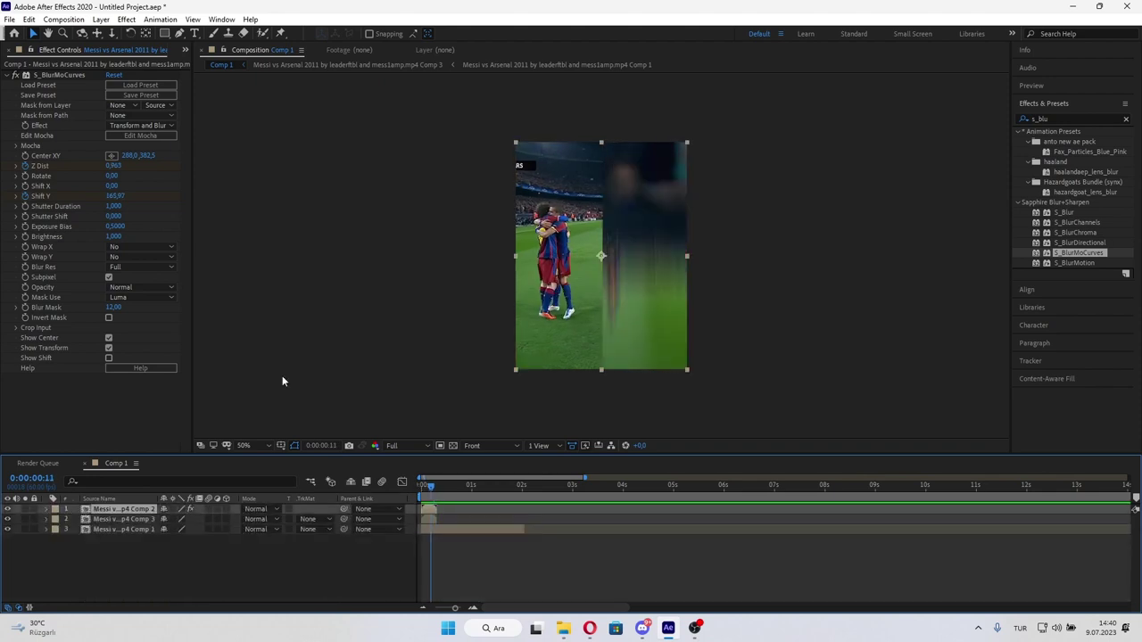
pyautogui.click(76, 74)
pyautogui.click(46, 520)
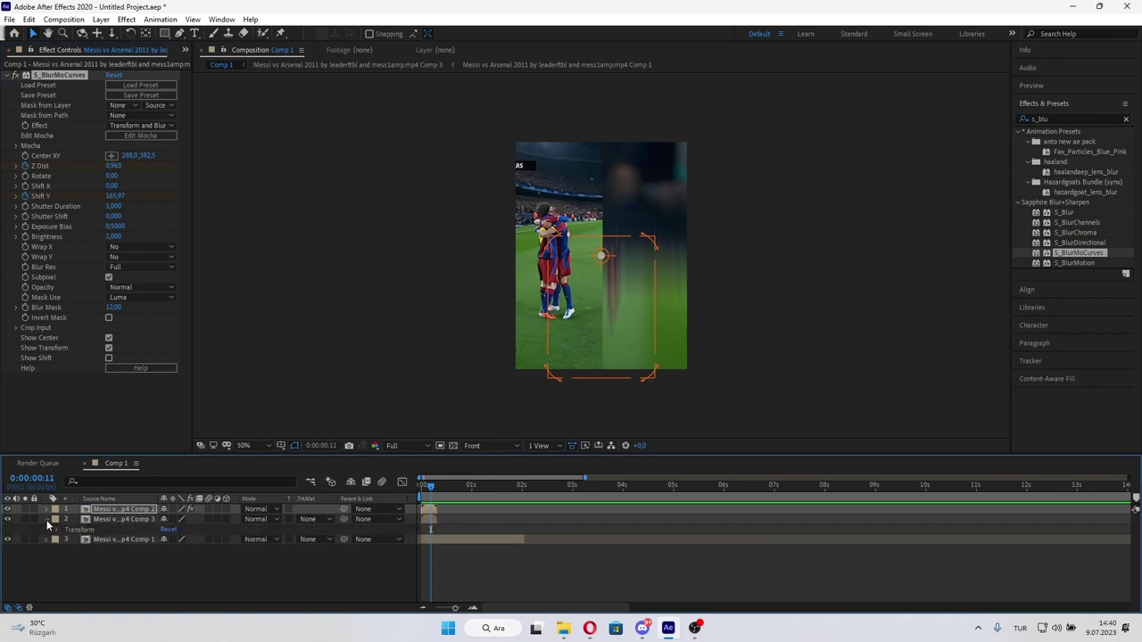
pyautogui.keyDown('ctrl'); pyautogui.click(47, 518); pyautogui.keyUp('ctrl')
pyautogui.scroll(-2, 528, 525)
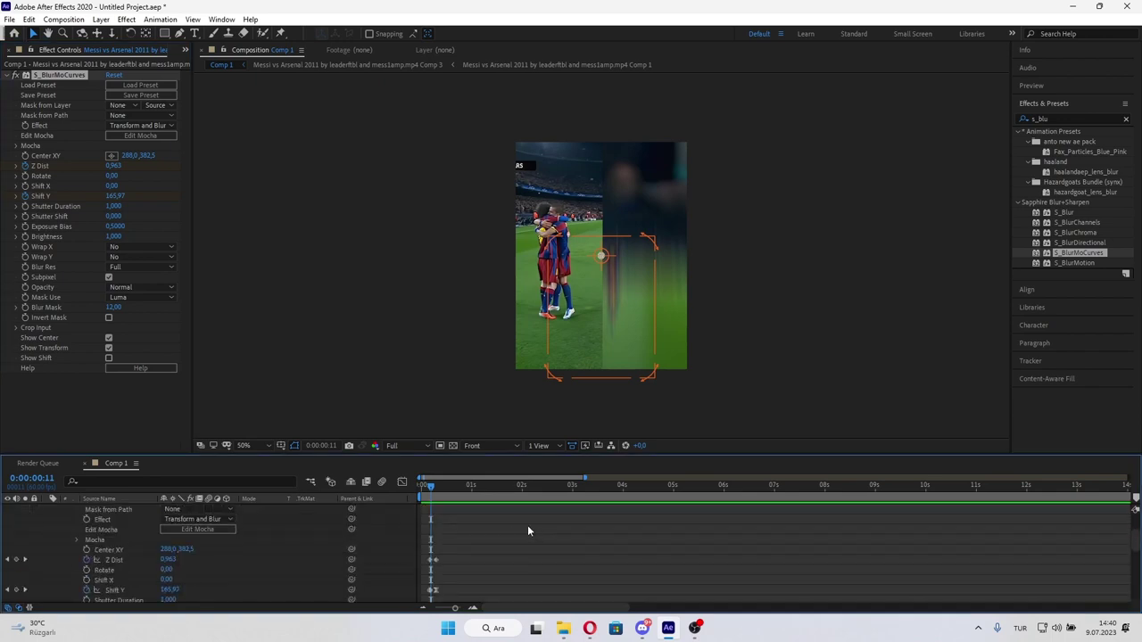
pyautogui.moveTo(434, 489); pyautogui.dragTo(429, 489)
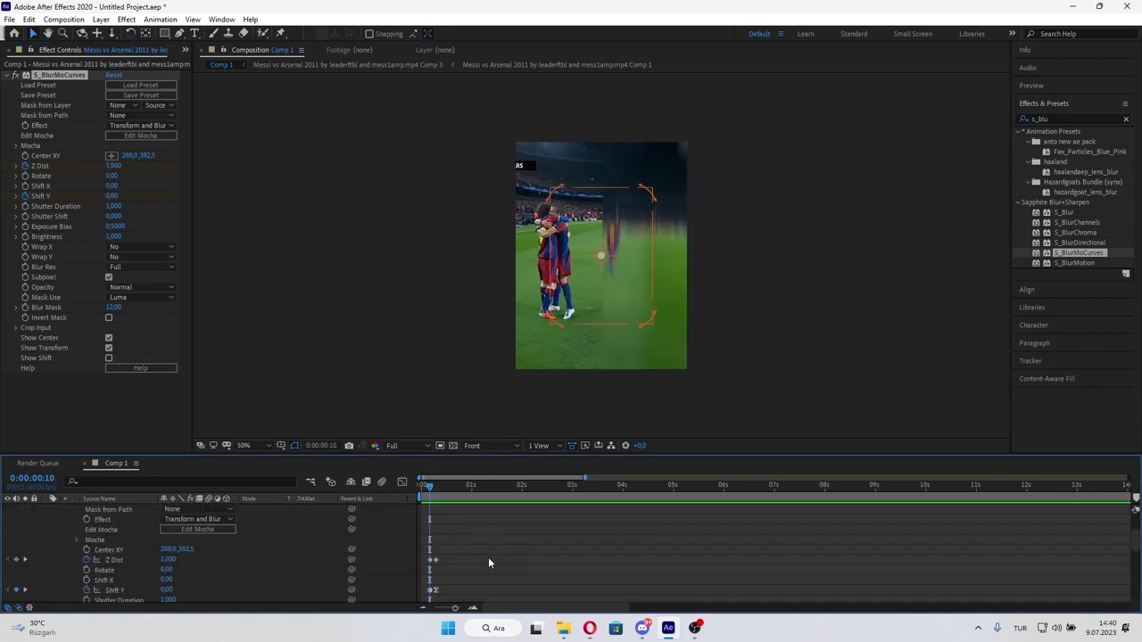
pyautogui.scroll(-3, 488, 557)
pyautogui.scroll(-3, 503, 554)
pyautogui.click(428, 576)
pyautogui.hotkey('ctrl', 'v')
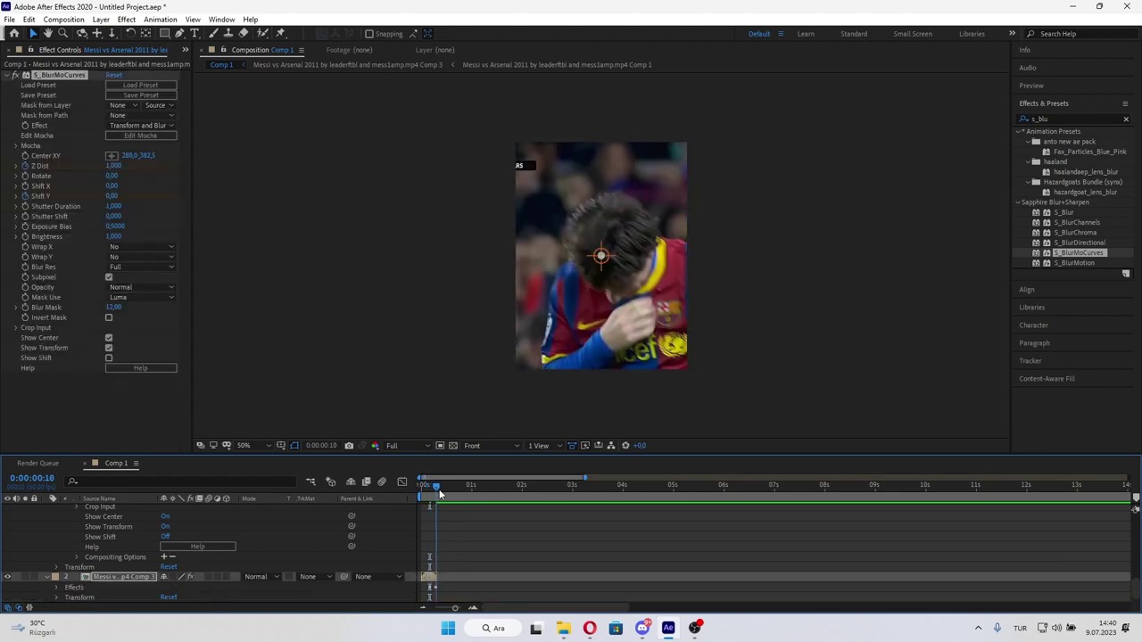
# Change the second layer's Shift Y end value to -800 and preview both transitions.
pyautogui.click(123, 195)
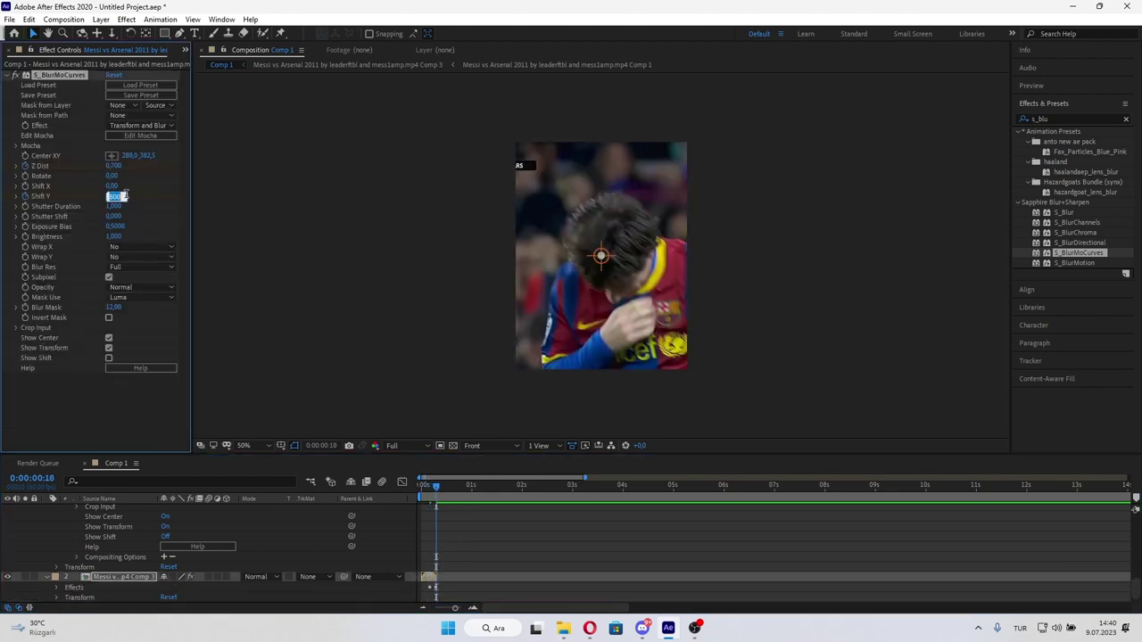
pyautogui.write('-5')
pyautogui.press('Return')
pyautogui.moveTo(436, 488); pyautogui.dragTo(434, 489)
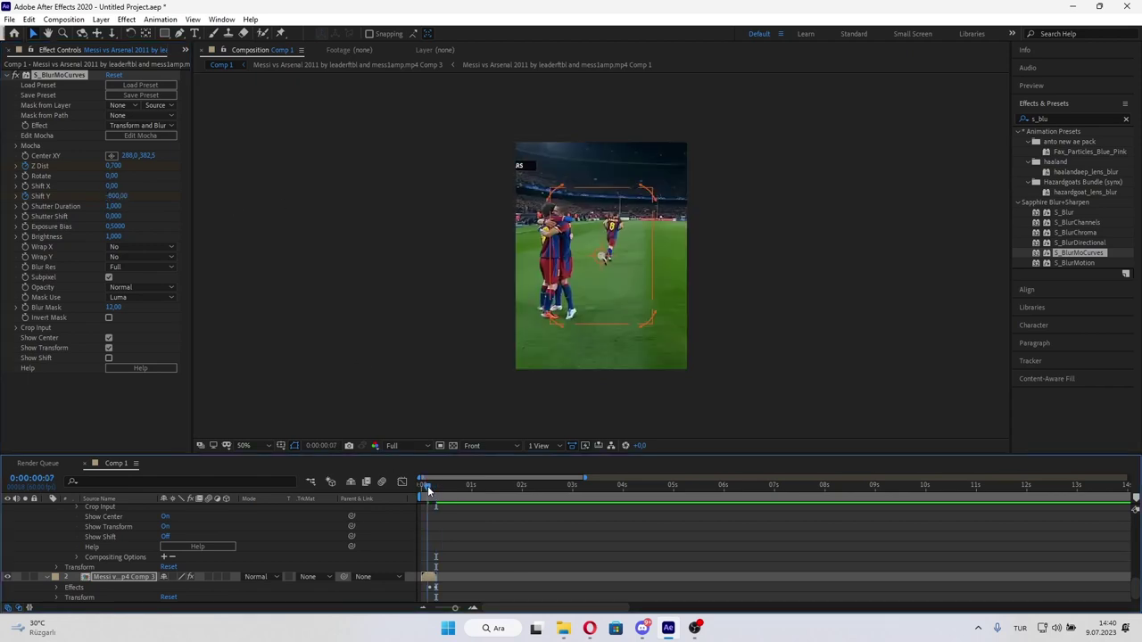
pyautogui.press('space')
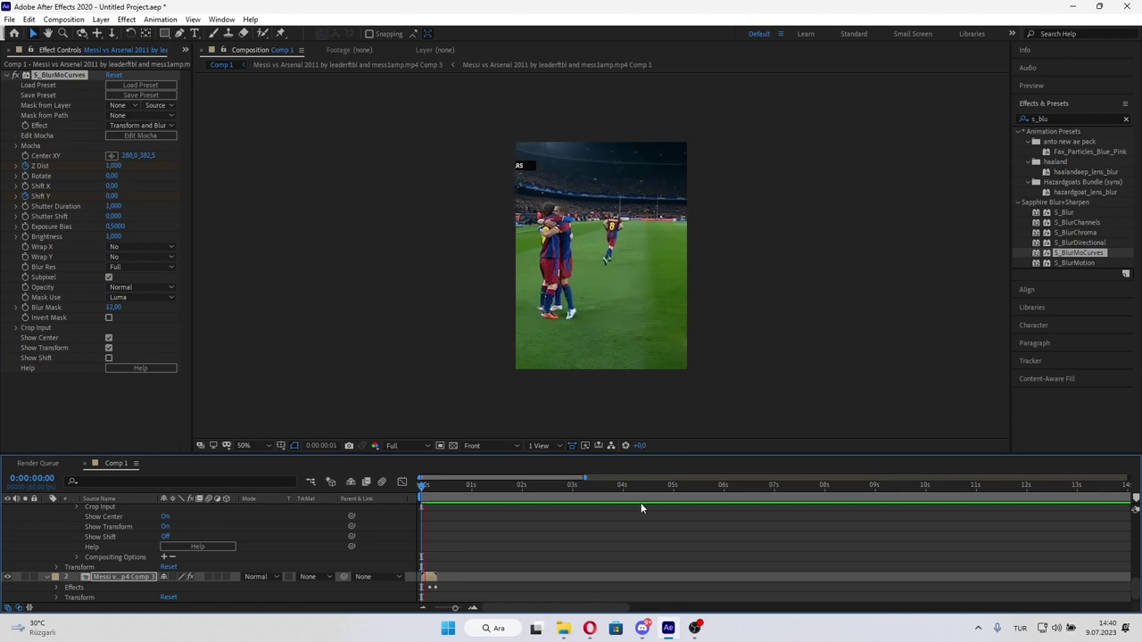
pyautogui.scroll(5, 168, 512)
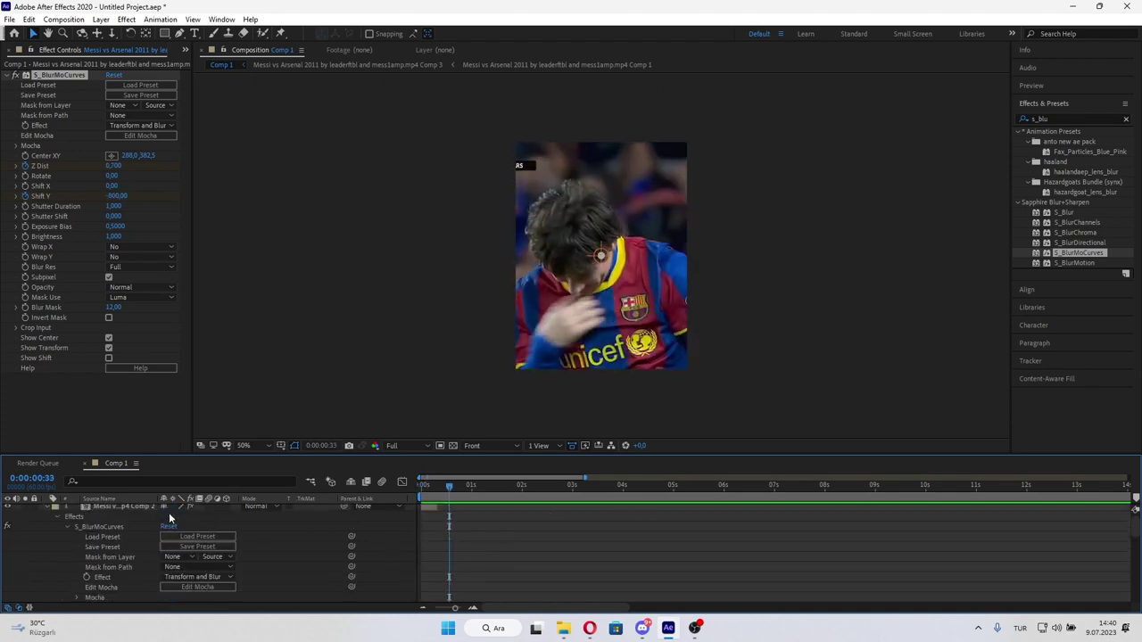
# Collapse the layers and delete the extra fourth Comp 1 layer.
pyautogui.click(47, 509)
pyautogui.click(53, 519)
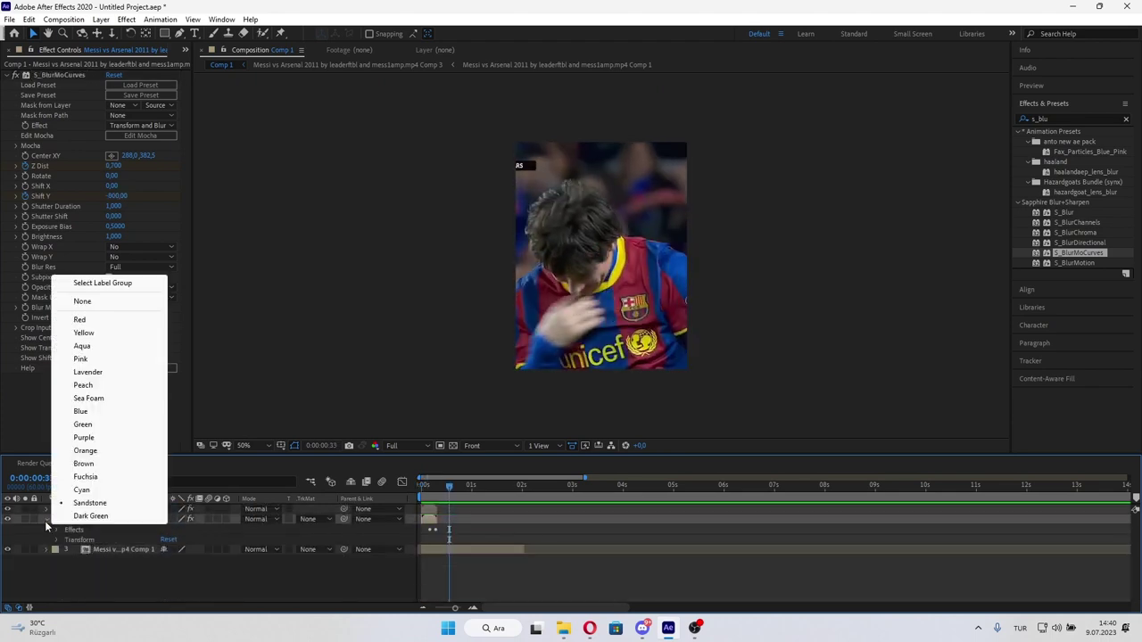
pyautogui.click(212, 518)
pyautogui.click(466, 516)
pyautogui.click(449, 530)
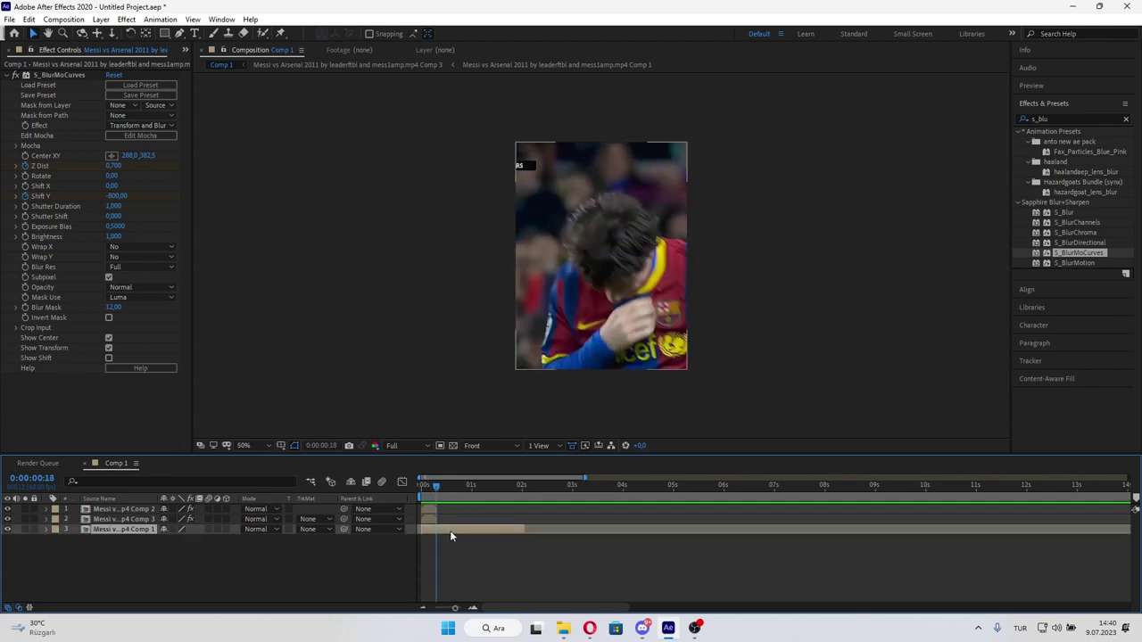
pyautogui.hotkey('ctrl', 'd')
pyautogui.moveTo(436, 497); pyautogui.dragTo(405, 498)
pyautogui.click(432, 541)
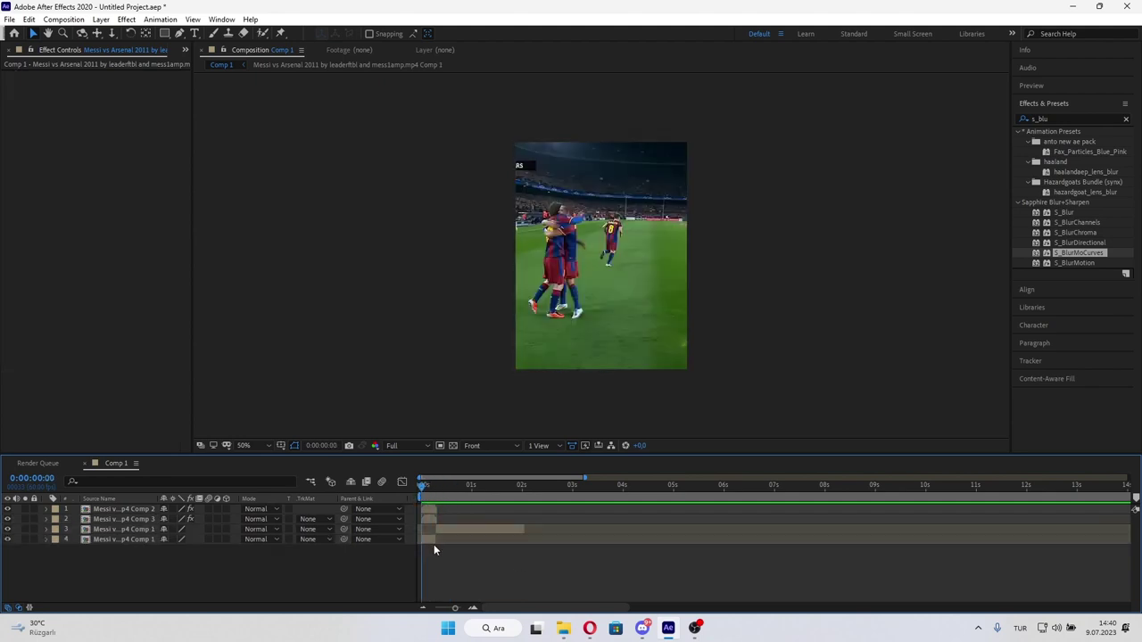
pyautogui.press('Delete')
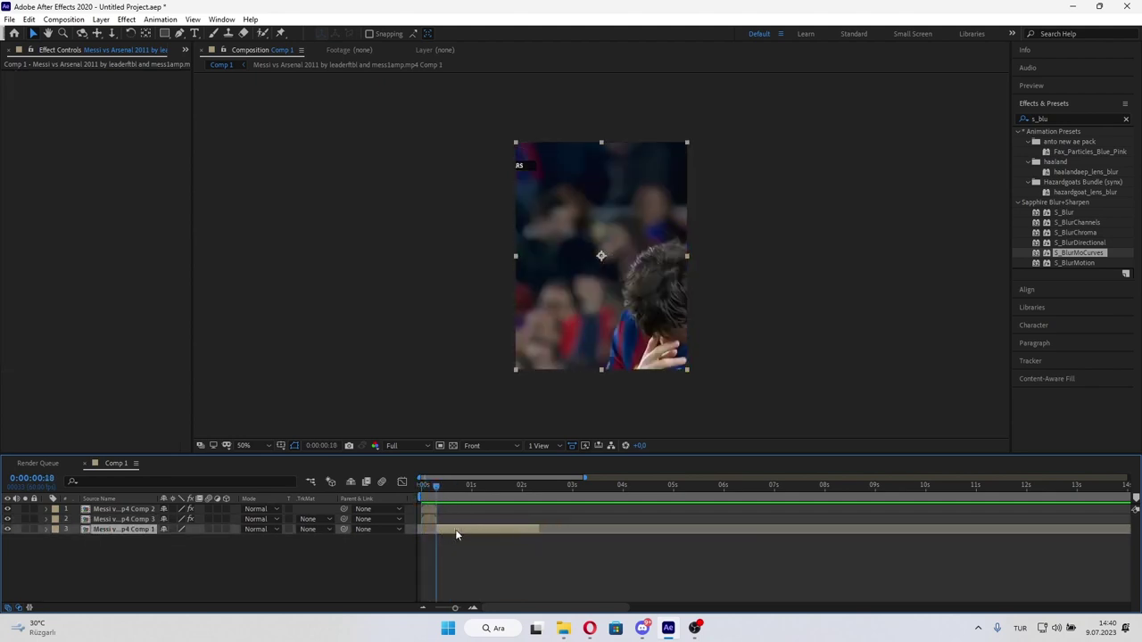
# Split the third layer at 0:00:00:18.
pyautogui.moveTo(423, 490); pyautogui.dragTo(430, 490)
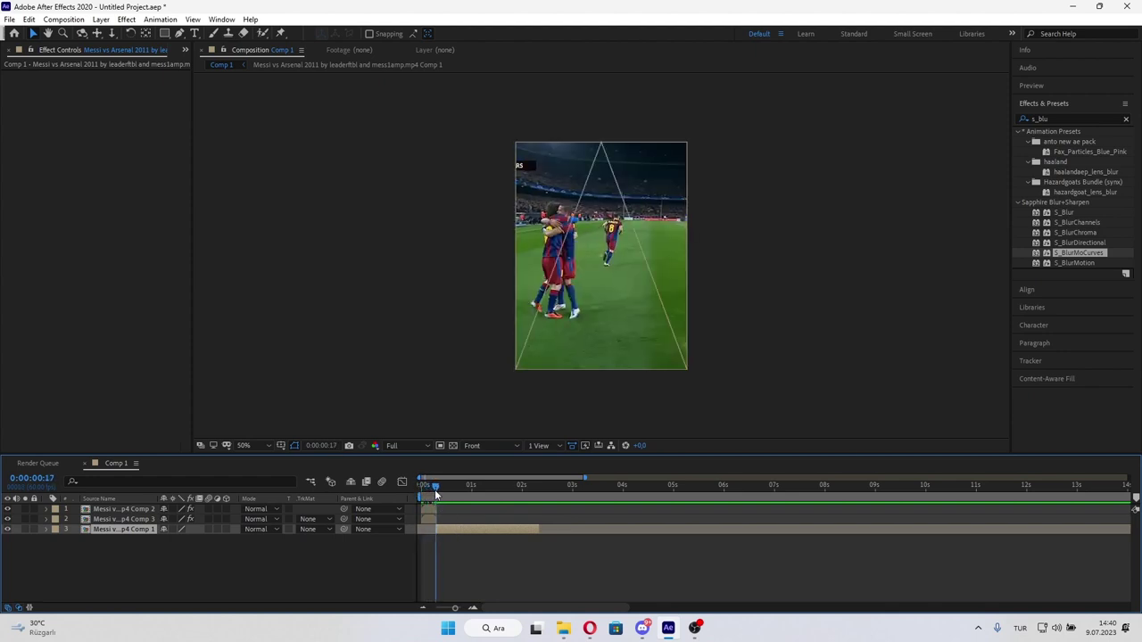
pyautogui.click(453, 529)
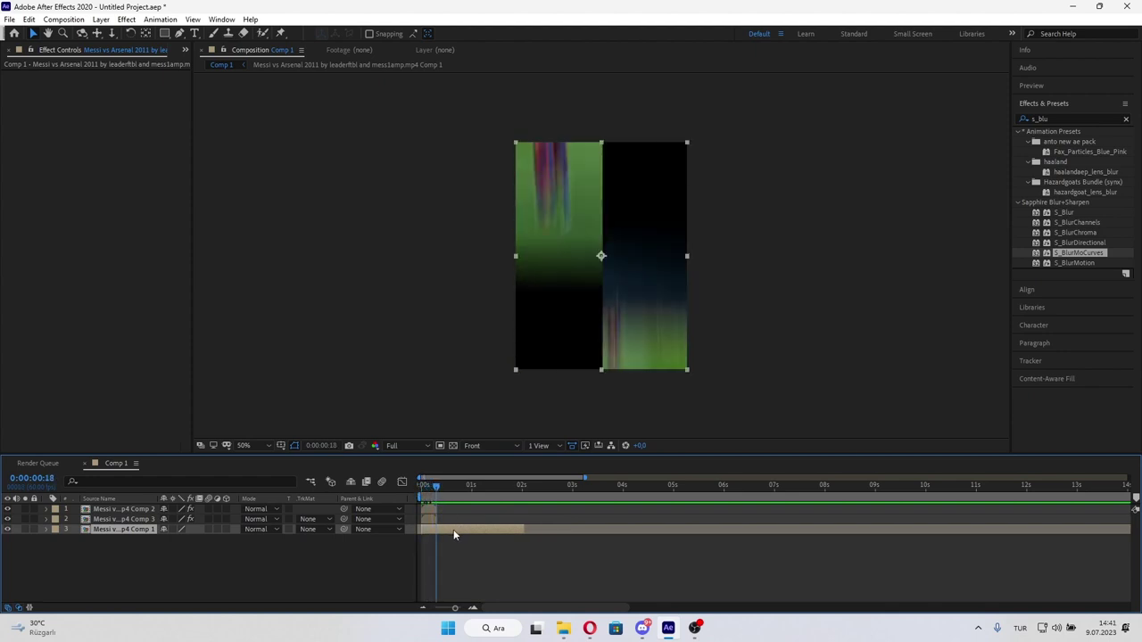
pyautogui.moveTo(446, 498); pyautogui.dragTo(438, 487)
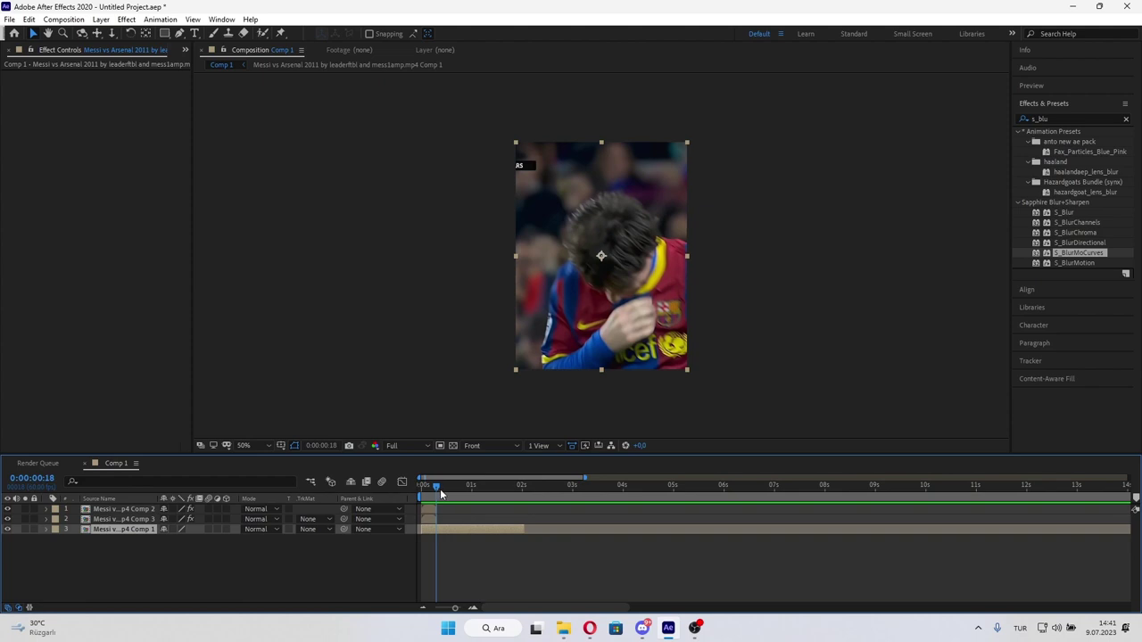
pyautogui.hotkey('ctrl', 'shift', 'd')
# Search 'hard' and apply the super hard shake preset to the third layer.
pyautogui.click(1080, 120)
pyautogui.write('hard')
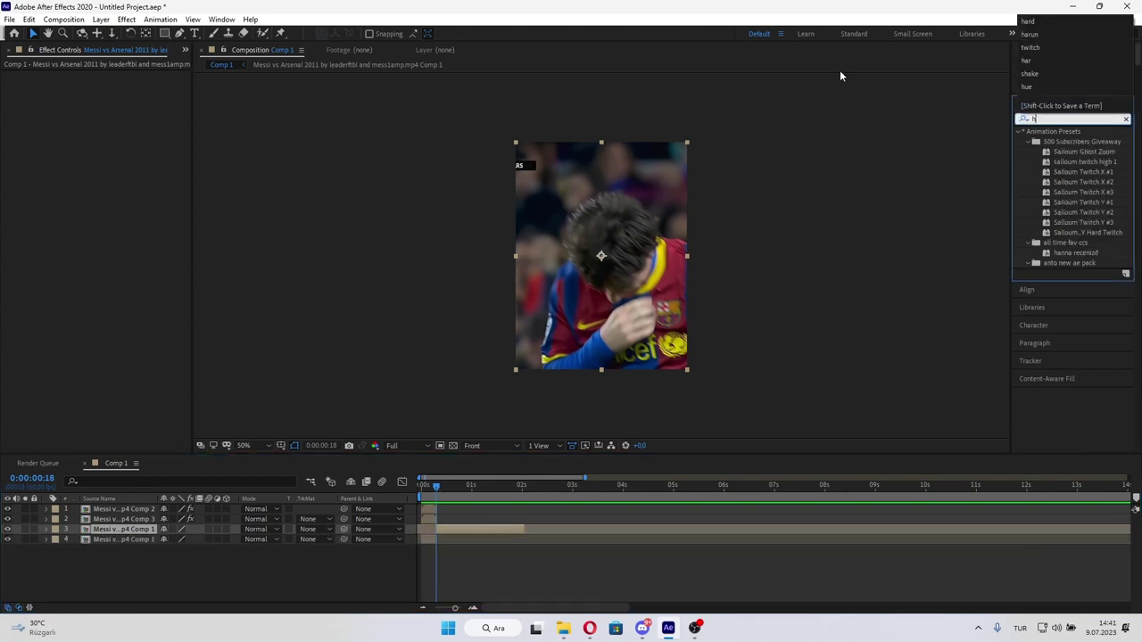
pyautogui.moveTo(1085, 203); pyautogui.dragTo(480, 535)
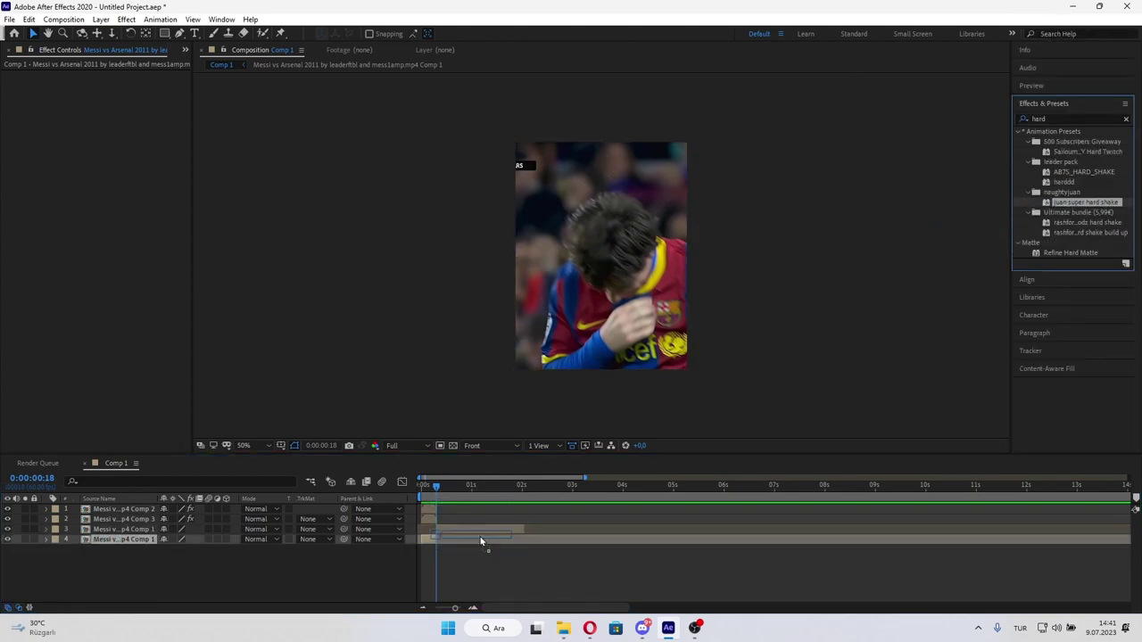
pyautogui.moveTo(555, 511); pyautogui.dragTo(480, 539)
pyautogui.hotkey('ctrl', 'z')
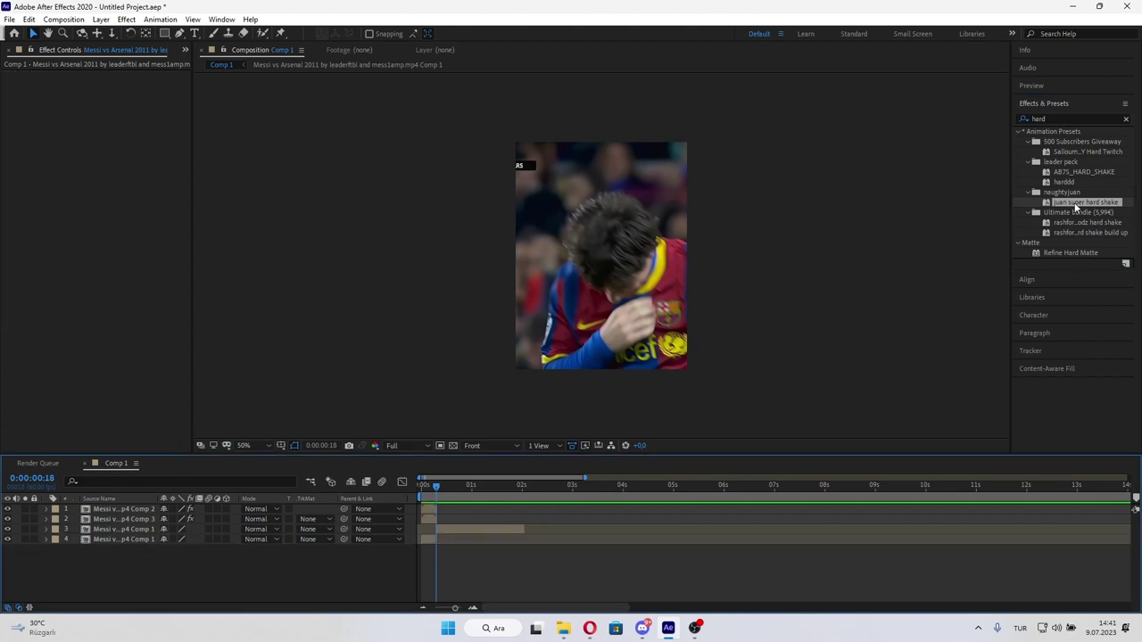
pyautogui.moveTo(1085, 203); pyautogui.dragTo(464, 531)
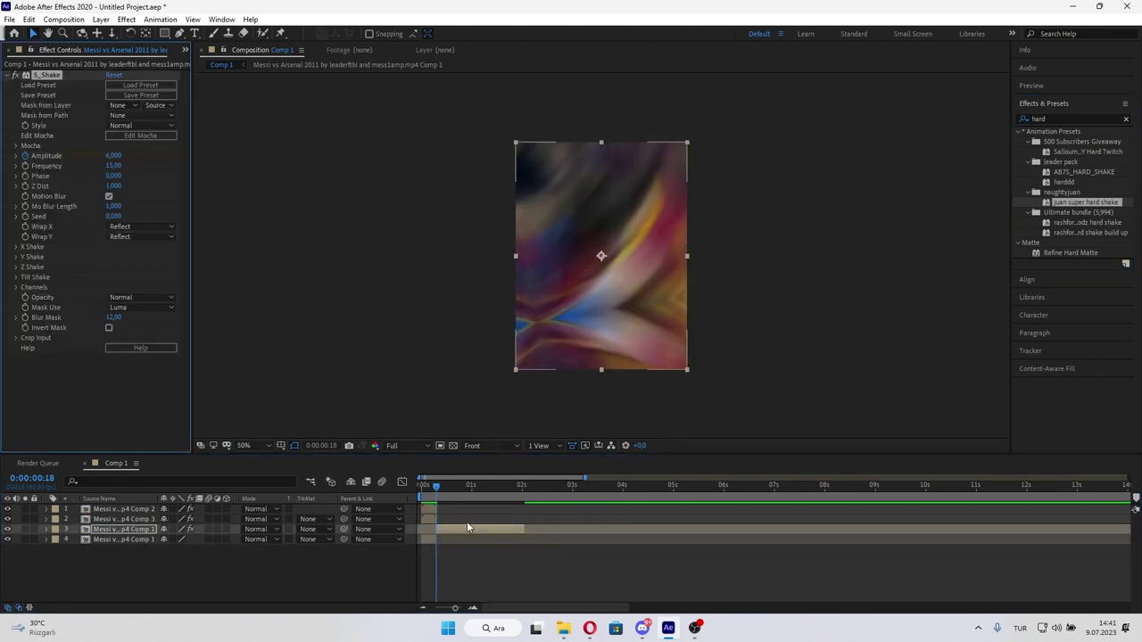
# Search 'exposu' and try dragging the Exposure preset onto the third layer.
pyautogui.click(1055, 116)
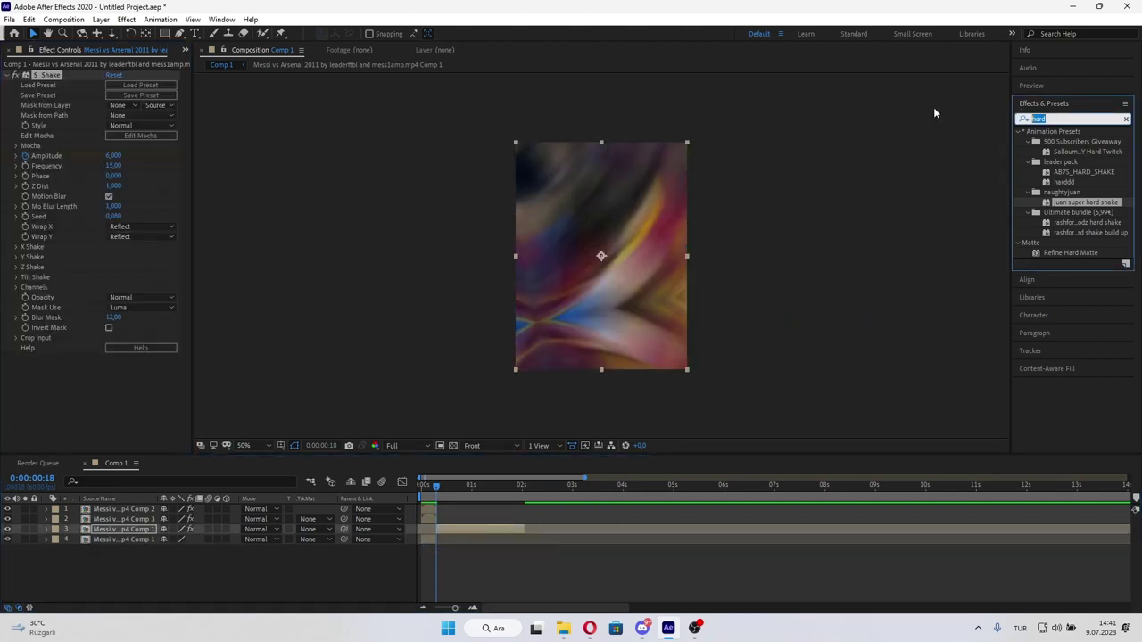
pyautogui.press('BackSpace')
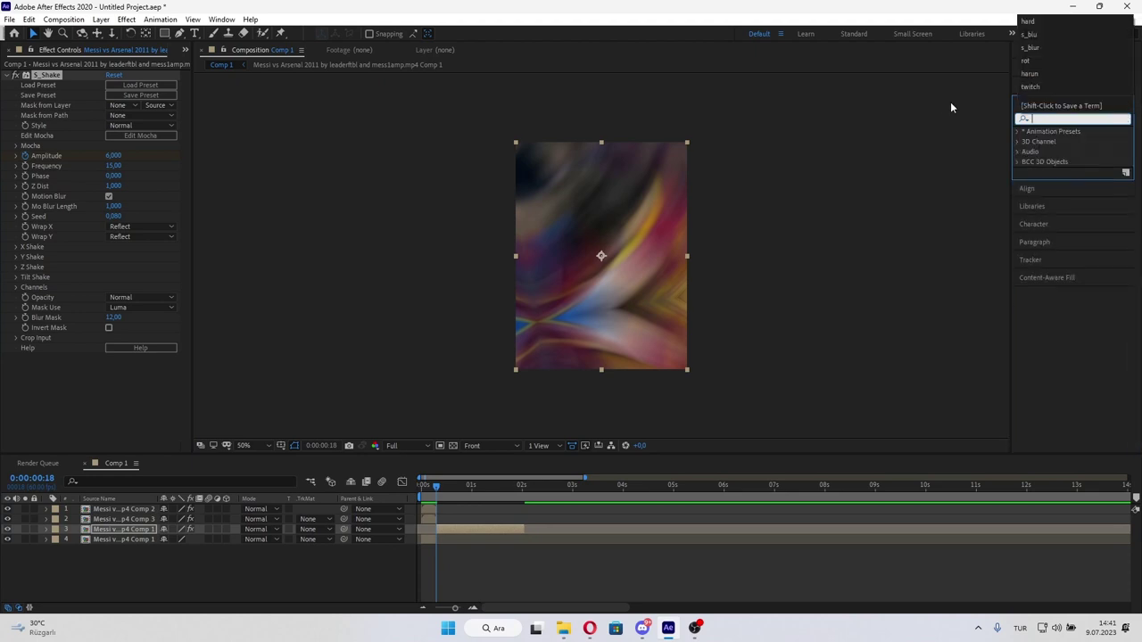
pyautogui.write('exposu')
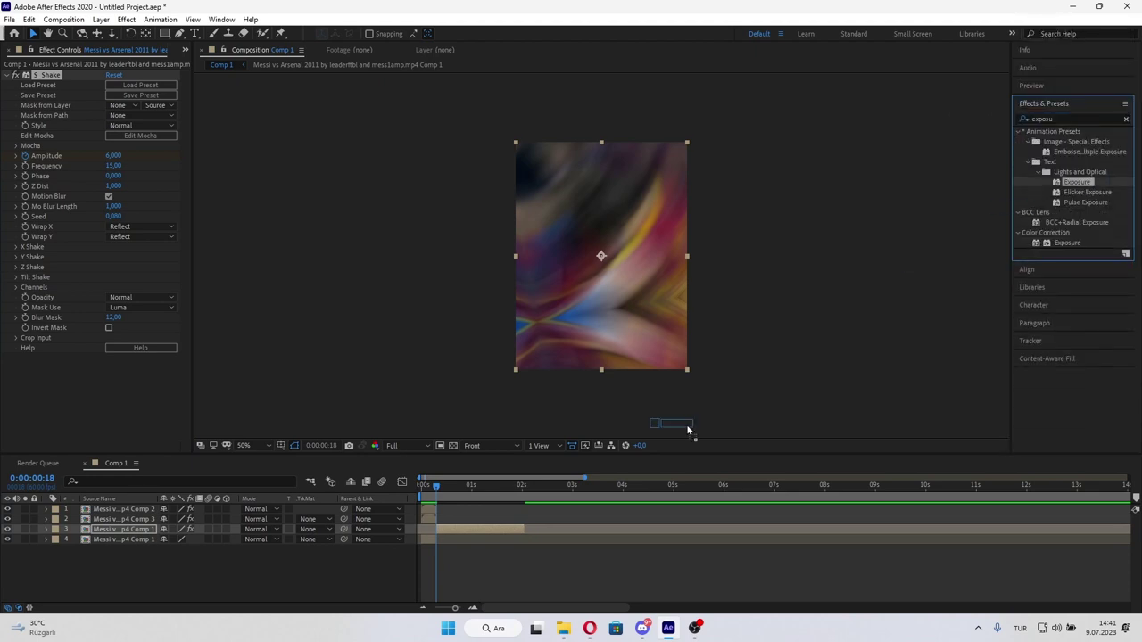
pyautogui.moveTo(688, 430); pyautogui.dragTo(481, 532)
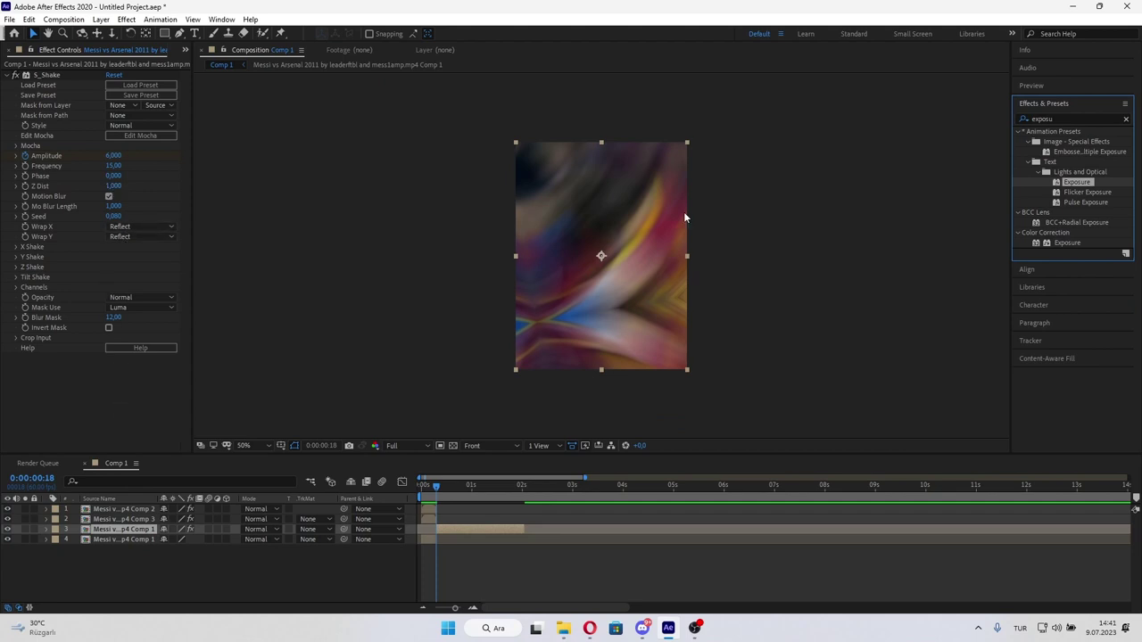
pyautogui.moveTo(1077, 183); pyautogui.dragTo(452, 528)
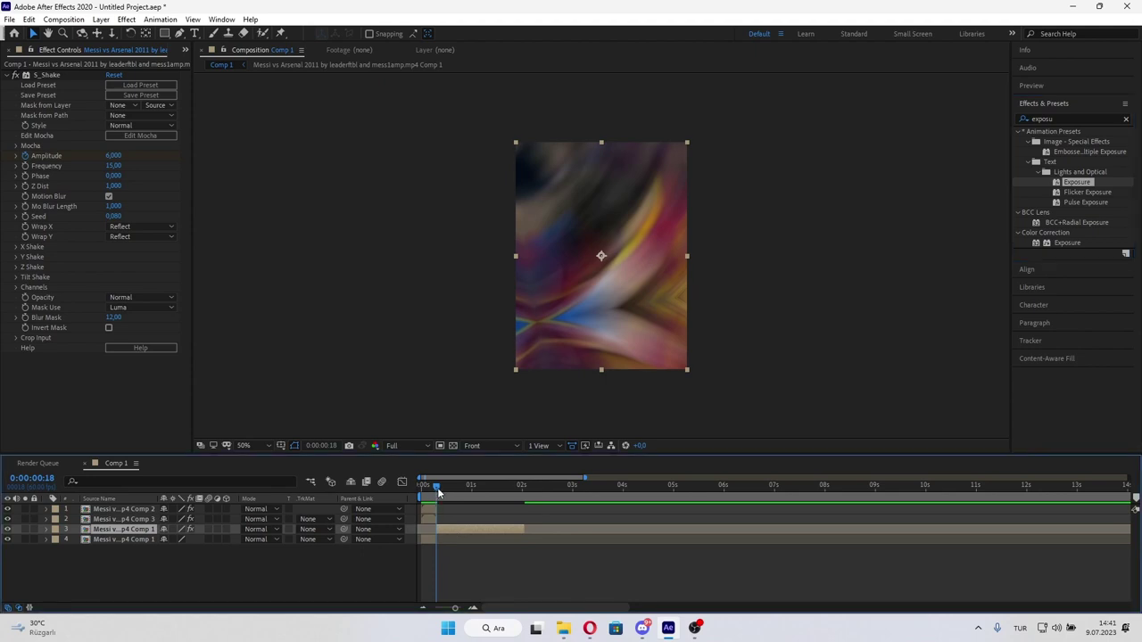
pyautogui.moveTo(1077, 187); pyautogui.dragTo(464, 528)
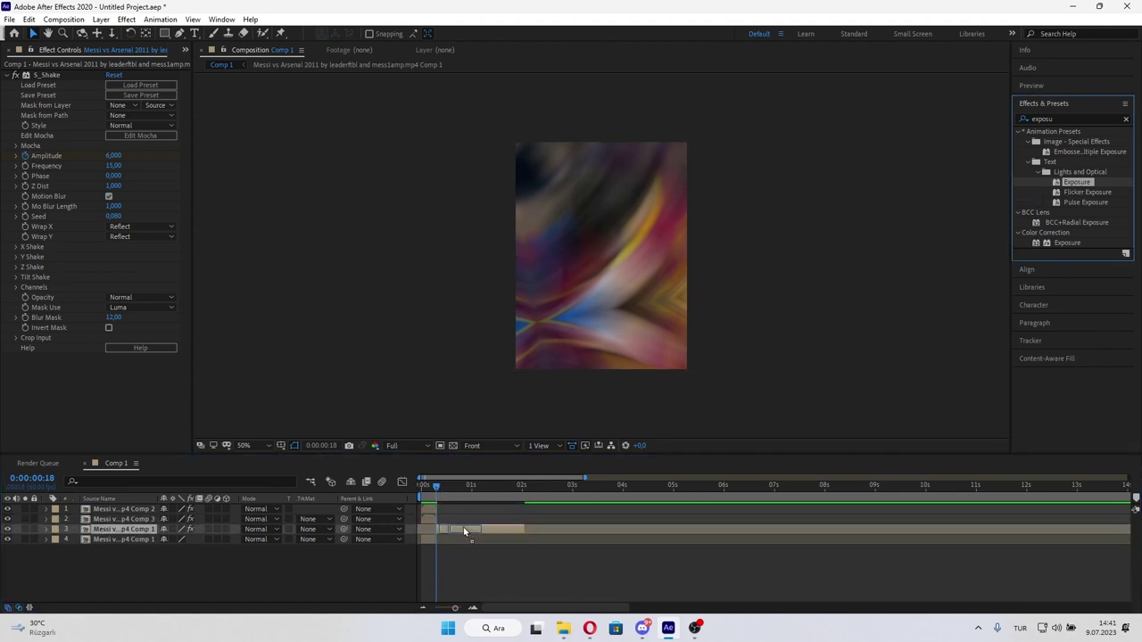
pyautogui.doubleClick(1056, 118)
# Apply BCC Brightness-Contrast to the third layer with Brightness set to 15.
pyautogui.write('brig')
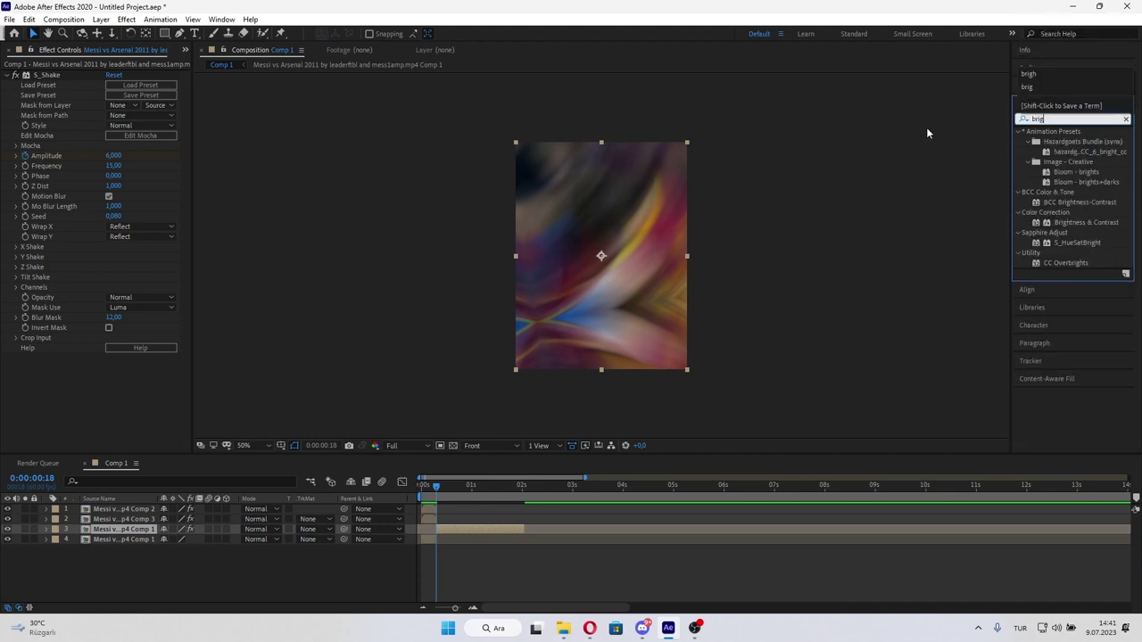
pyautogui.moveTo(1087, 203); pyautogui.dragTo(446, 529)
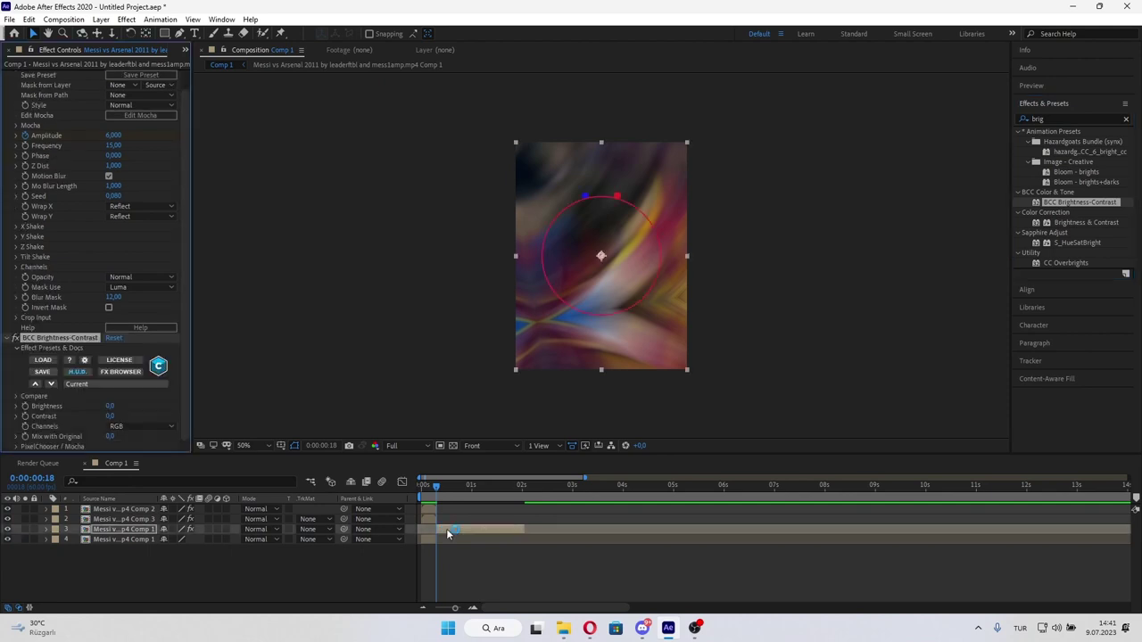
pyautogui.click(111, 406)
pyautogui.write('10')
pyautogui.press('Return')
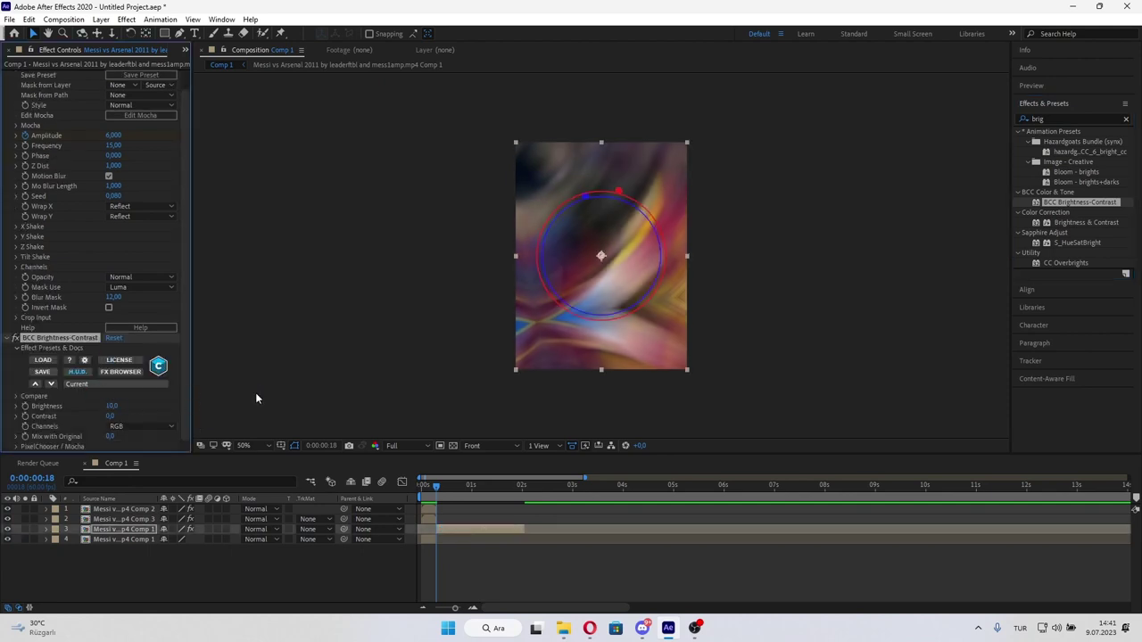
pyautogui.click(112, 405)
pyautogui.write('15')
pyautogui.press('Return')
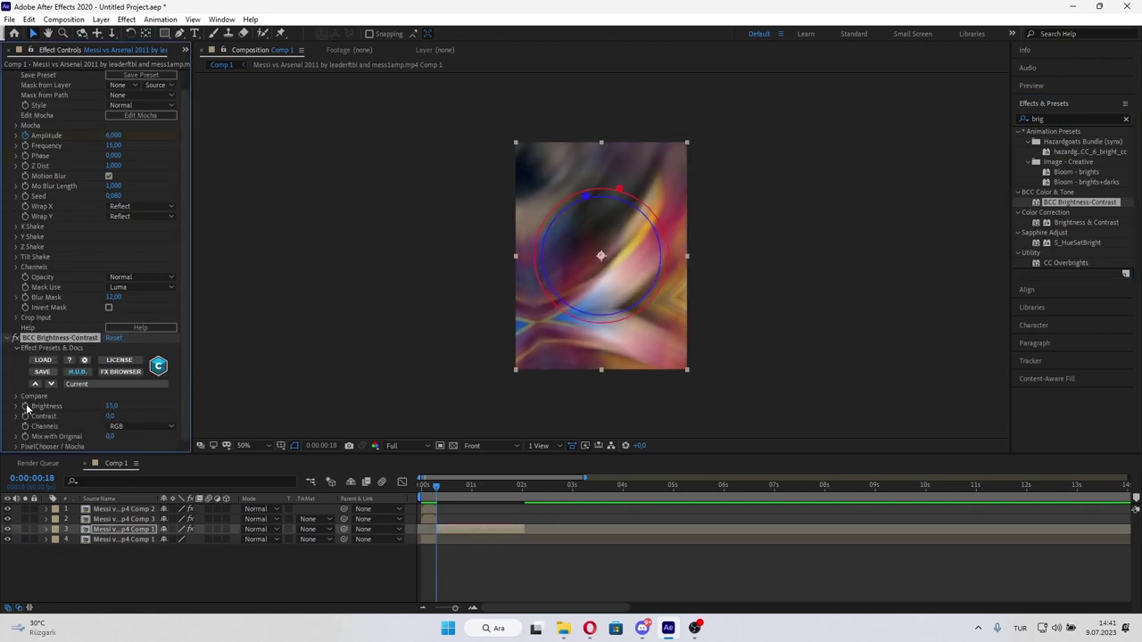
# Preview the brightened clip from the start of the composition.
pyautogui.moveTo(433, 492); pyautogui.dragTo(447, 492)
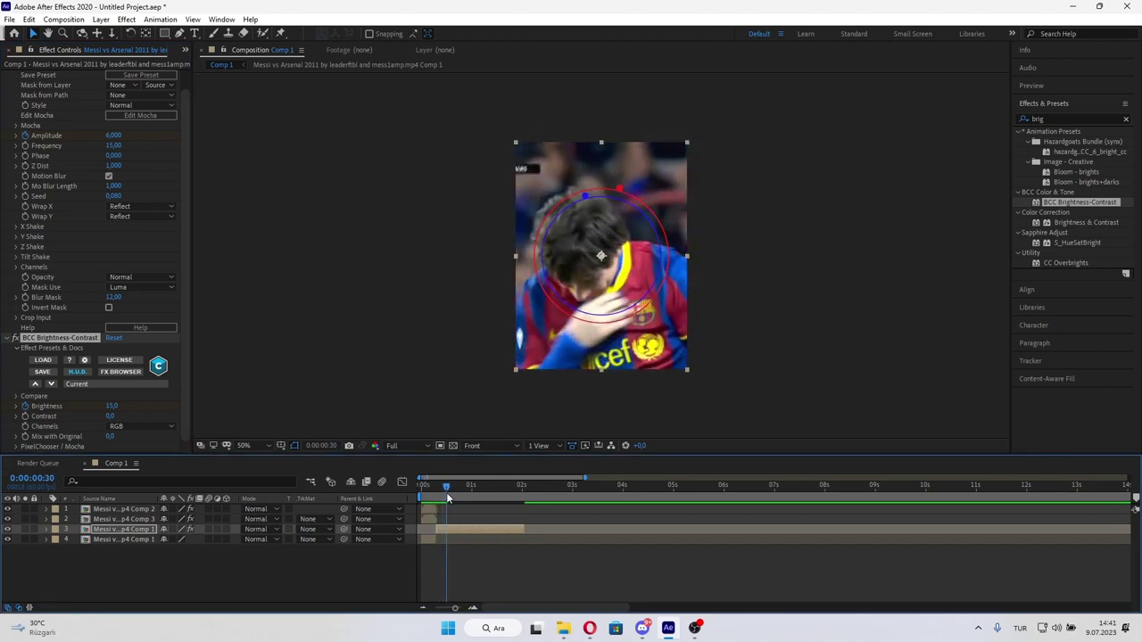
pyautogui.click(423, 489)
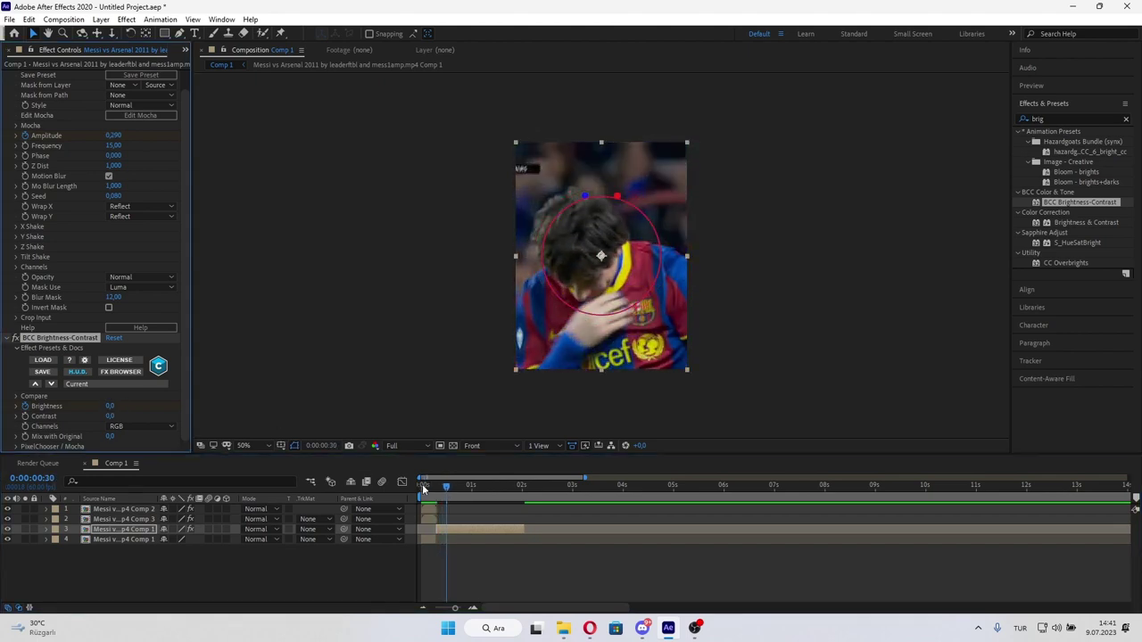
pyautogui.moveTo(444, 488)
pyautogui.mouseDown()
pyautogui.moveTo(420, 485)
pyautogui.moveTo(438, 492)
pyautogui.mouseUp()
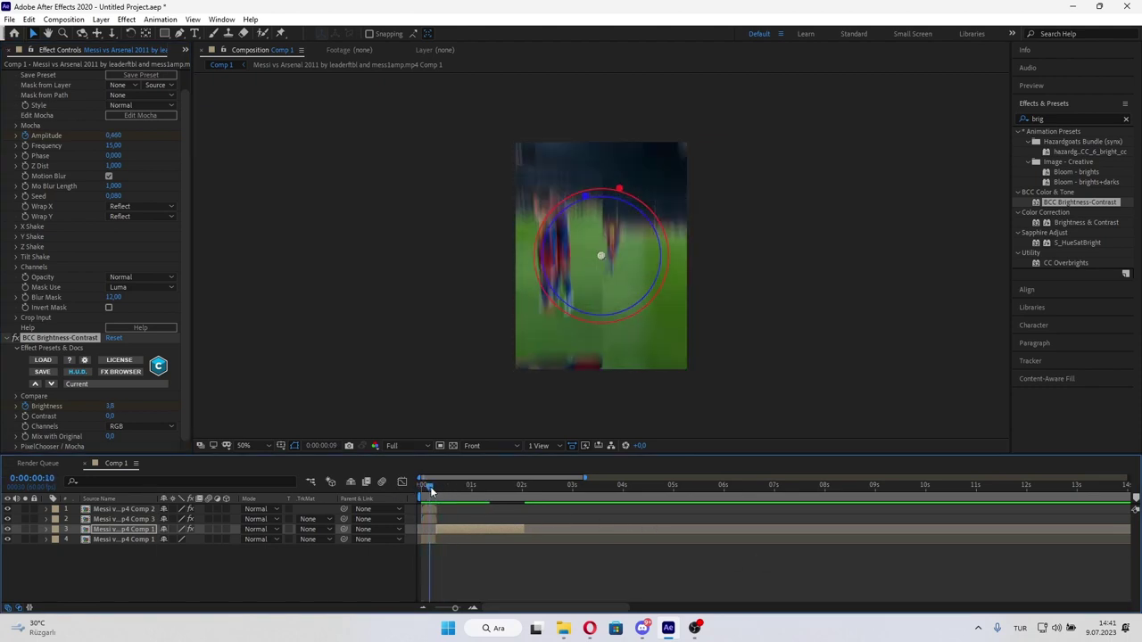
pyautogui.press('space')
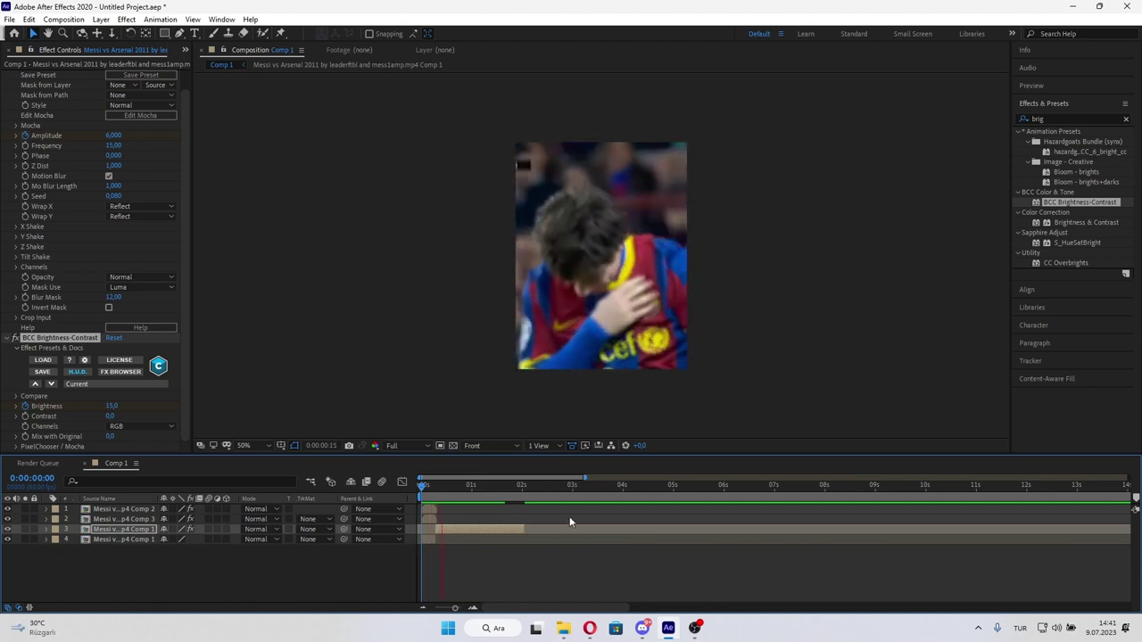
pyautogui.click(438, 487)
# Delete the S_Shake effect from the third layer.
pyautogui.scroll(1, 75, 266)
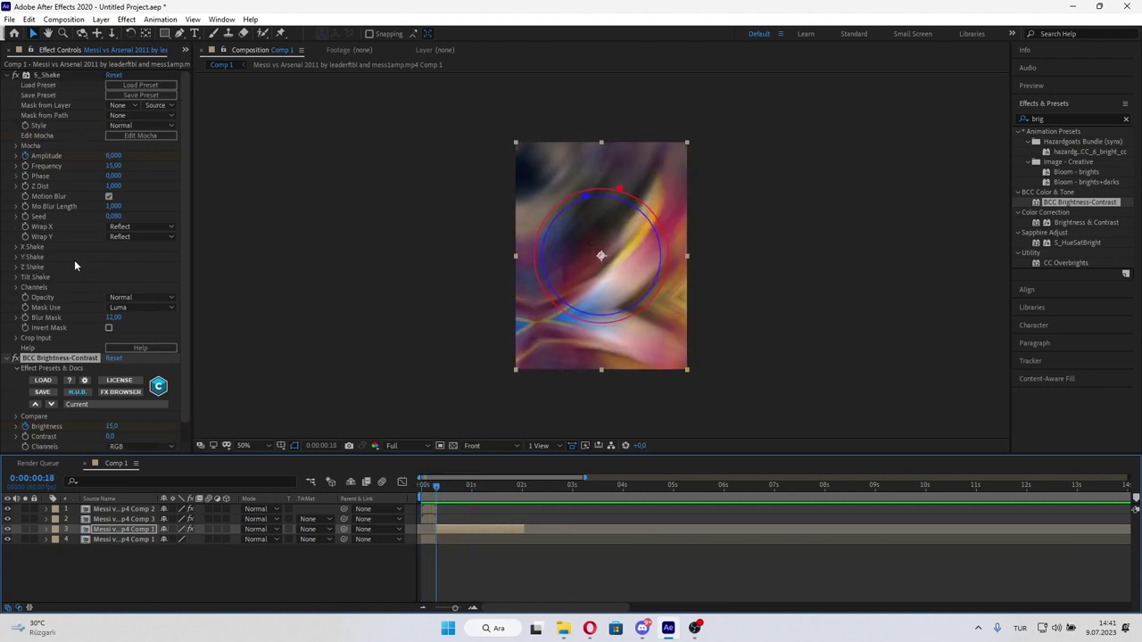
pyautogui.click(38, 77)
pyautogui.press('Delete')
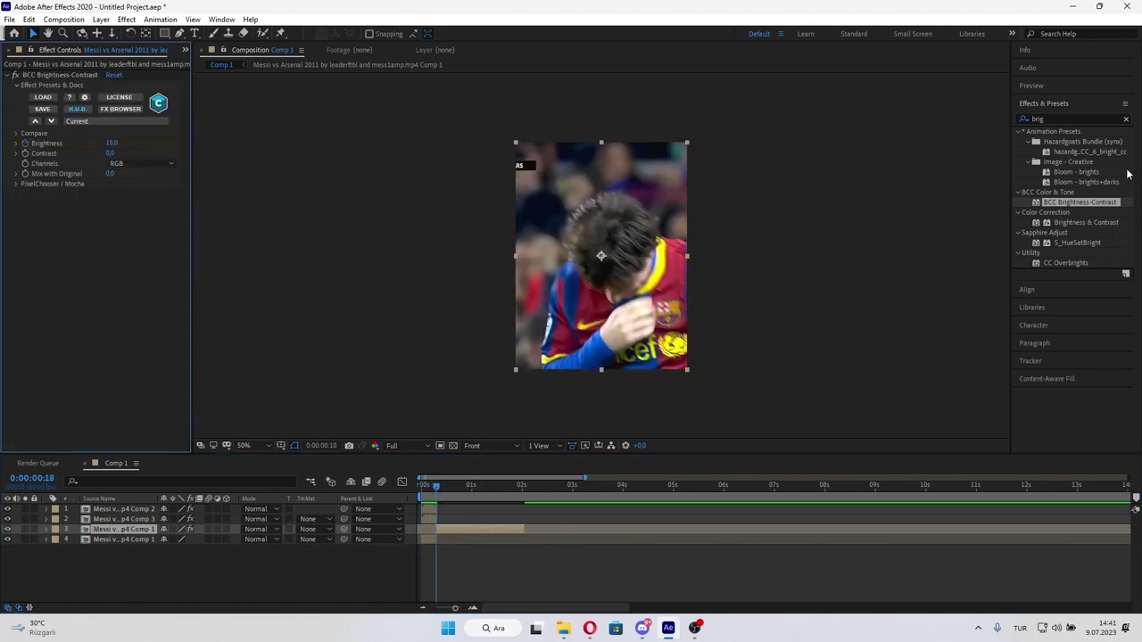
# Search for 'twitc' and apply the Twitch preset to the third layer.
pyautogui.click(1082, 116)
pyautogui.write('twitc')
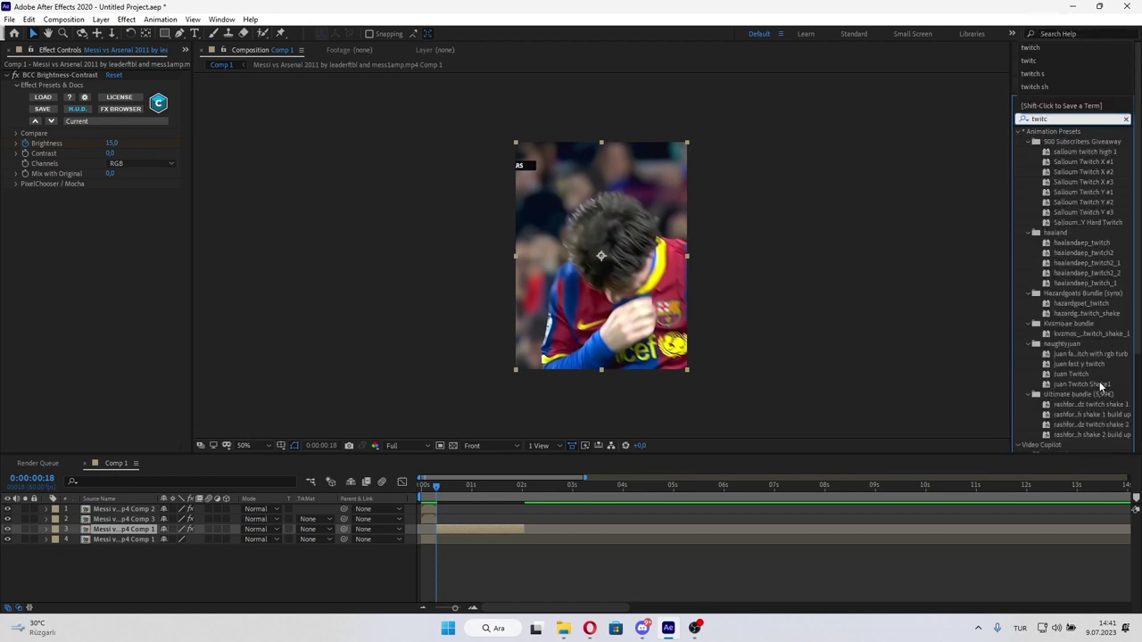
pyautogui.moveTo(1100, 384); pyautogui.dragTo(453, 531)
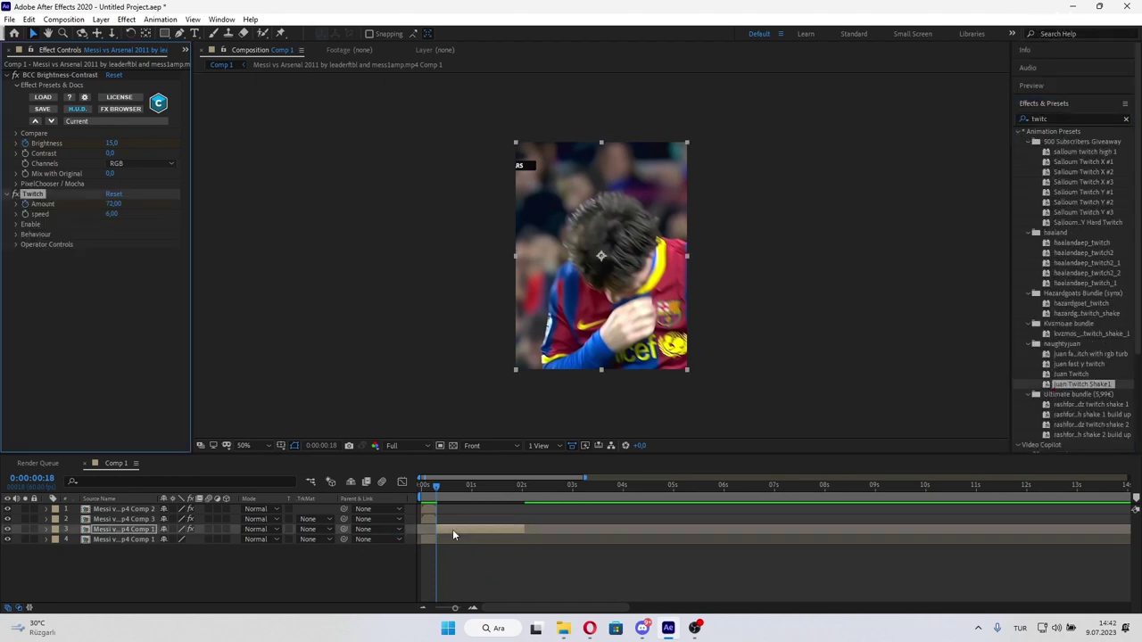
# Preview the composition and scrub frames 30, 18 and 8 to check the flash and shake.
pyautogui.press('space')
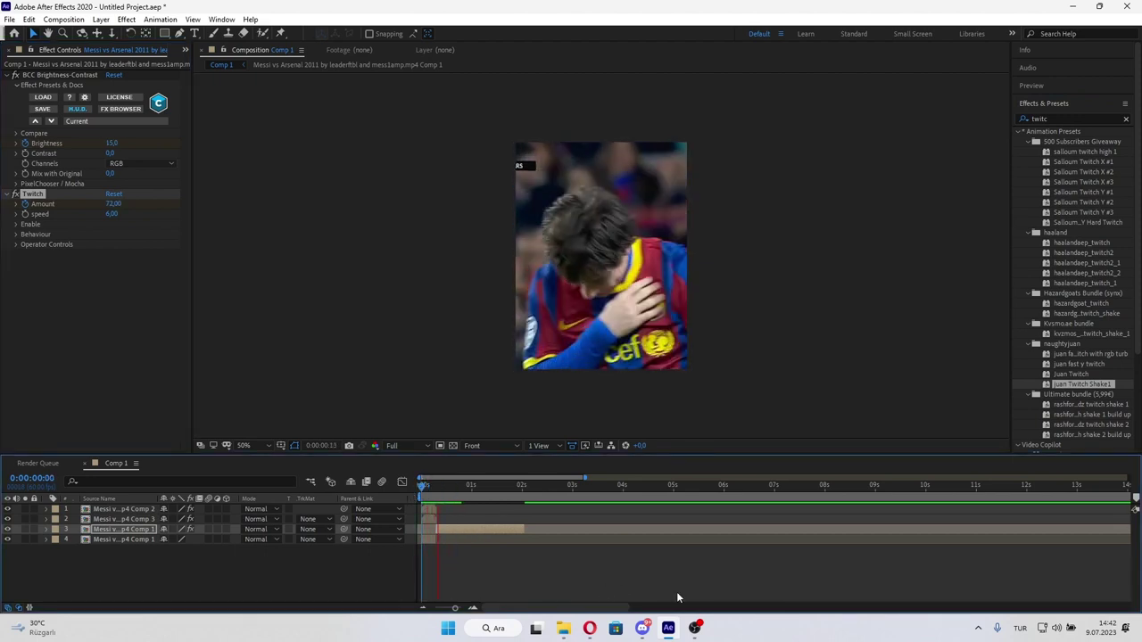
pyautogui.press('space')
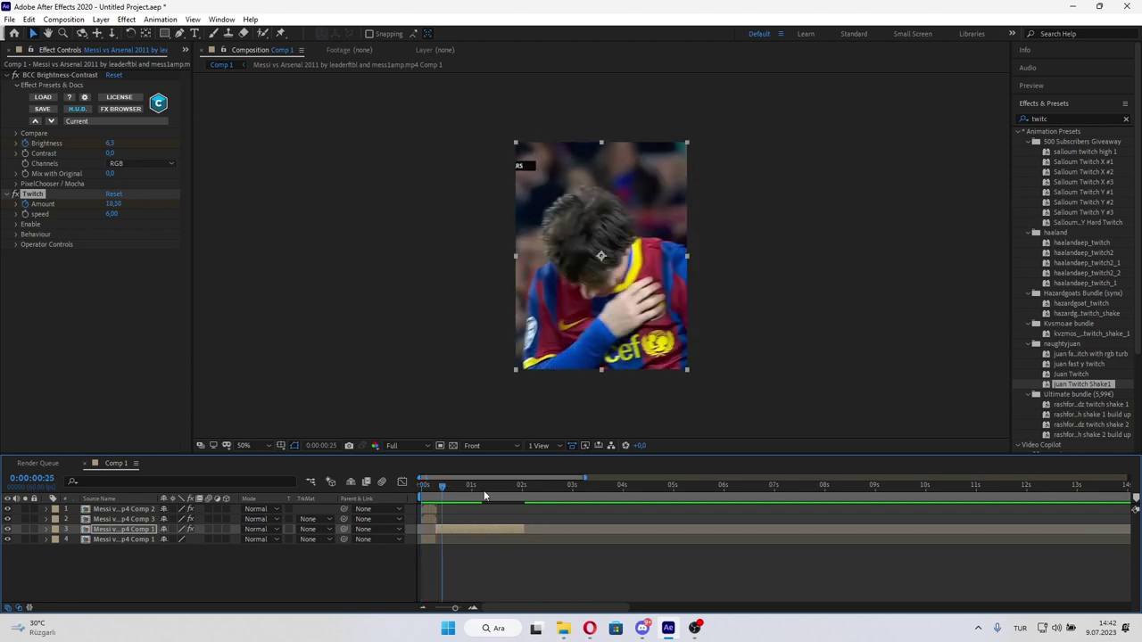
pyautogui.moveTo(445, 486); pyautogui.dragTo(424, 491)
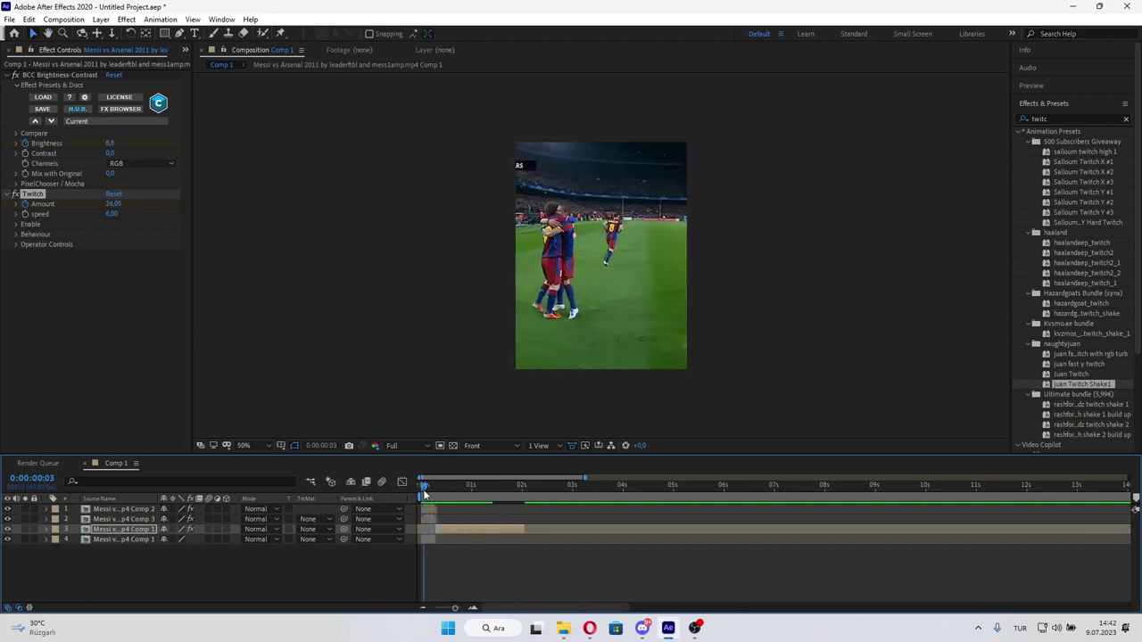
pyautogui.click(447, 484)
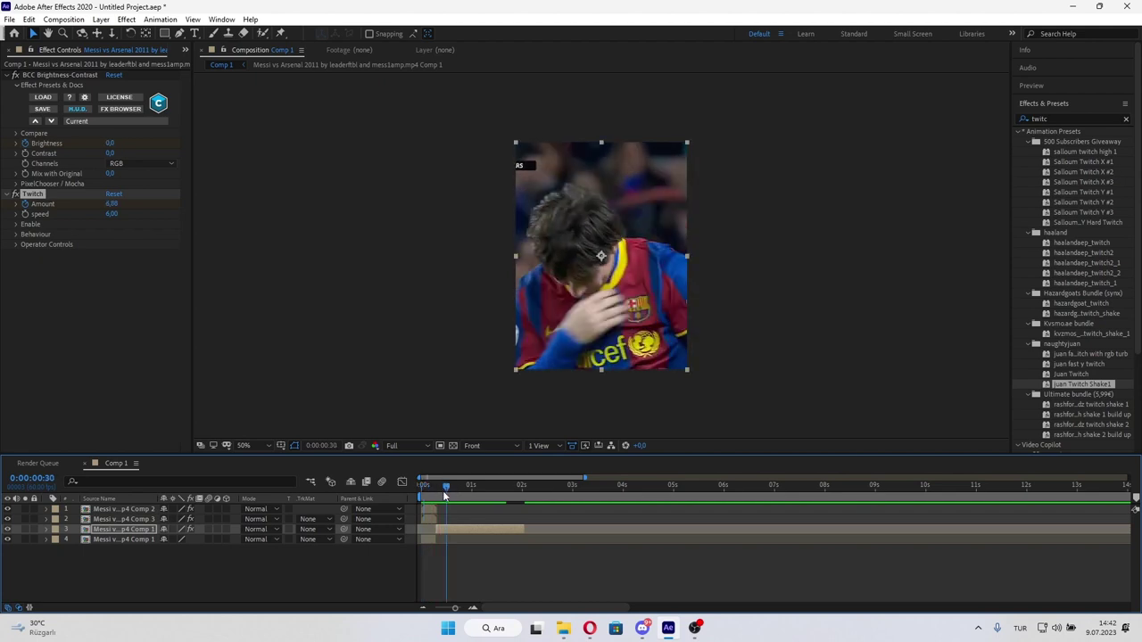
pyautogui.moveTo(445, 496); pyautogui.dragTo(436, 493)
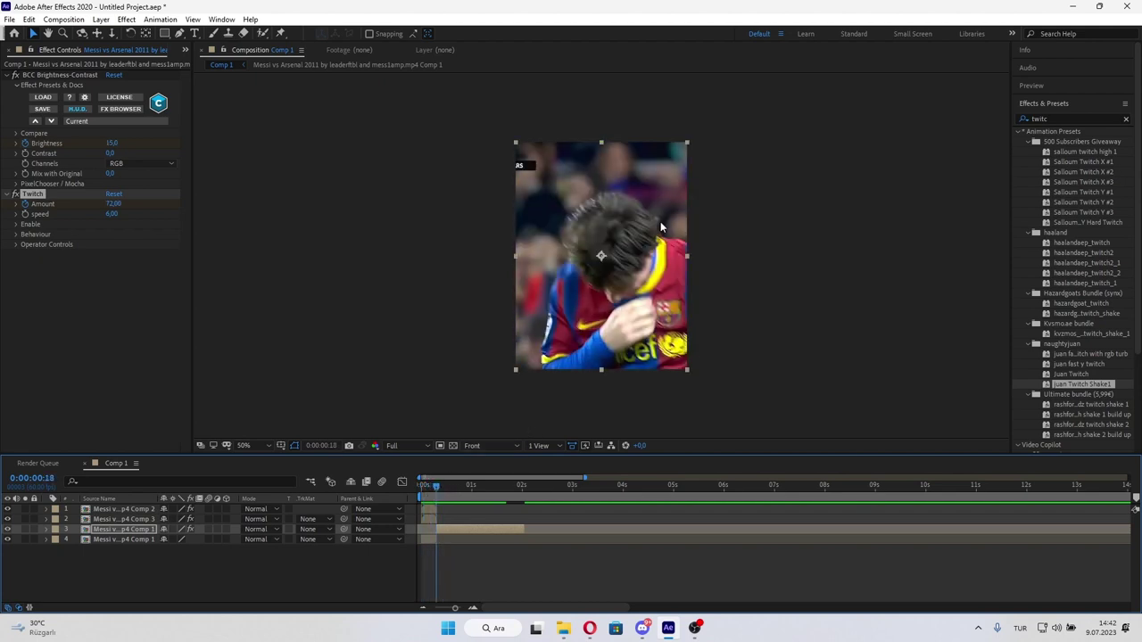
pyautogui.moveTo(429, 490); pyautogui.dragTo(436, 487)
# Search 's_blu' and apply S_BlurMoCurves to the third layer.
pyautogui.doubleClick(1066, 119)
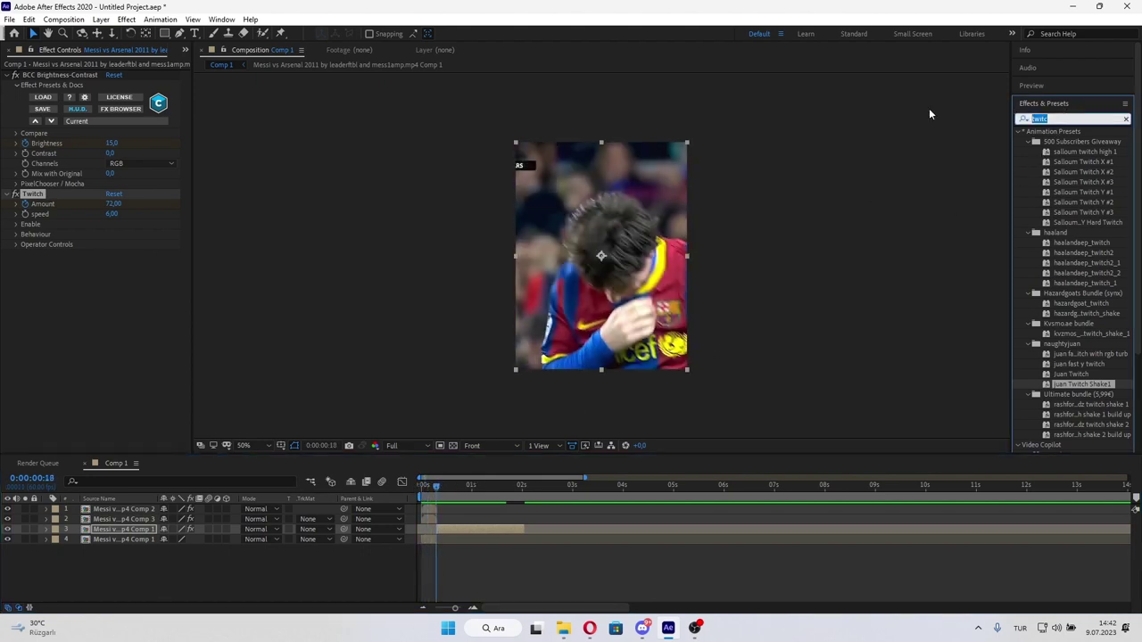
pyautogui.write('s_blu')
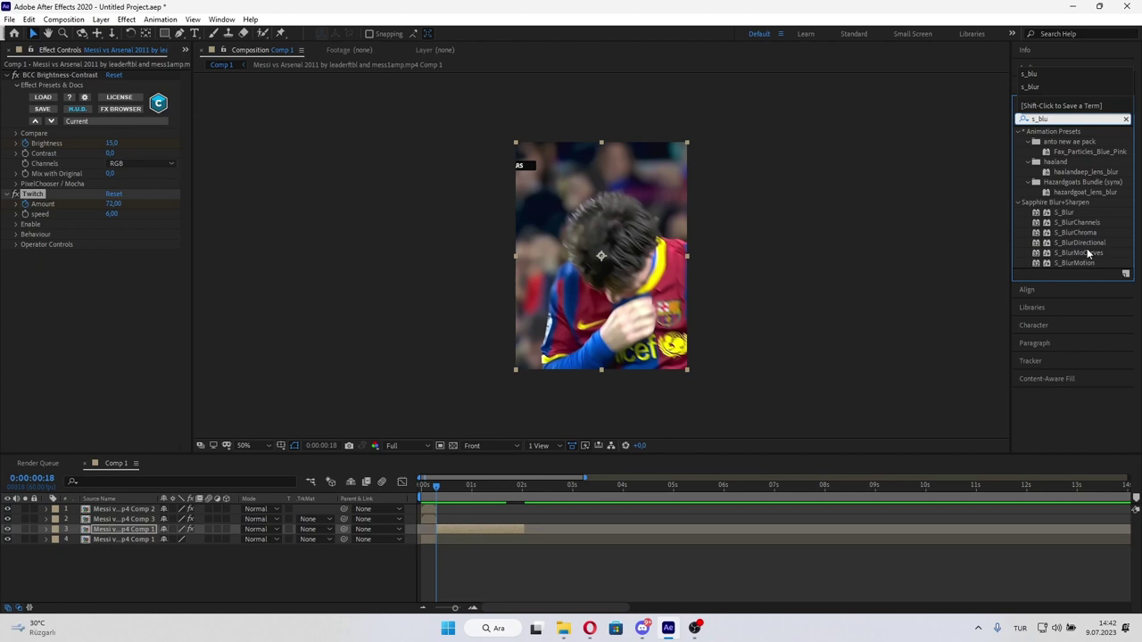
pyautogui.moveTo(1090, 256); pyautogui.dragTo(456, 527)
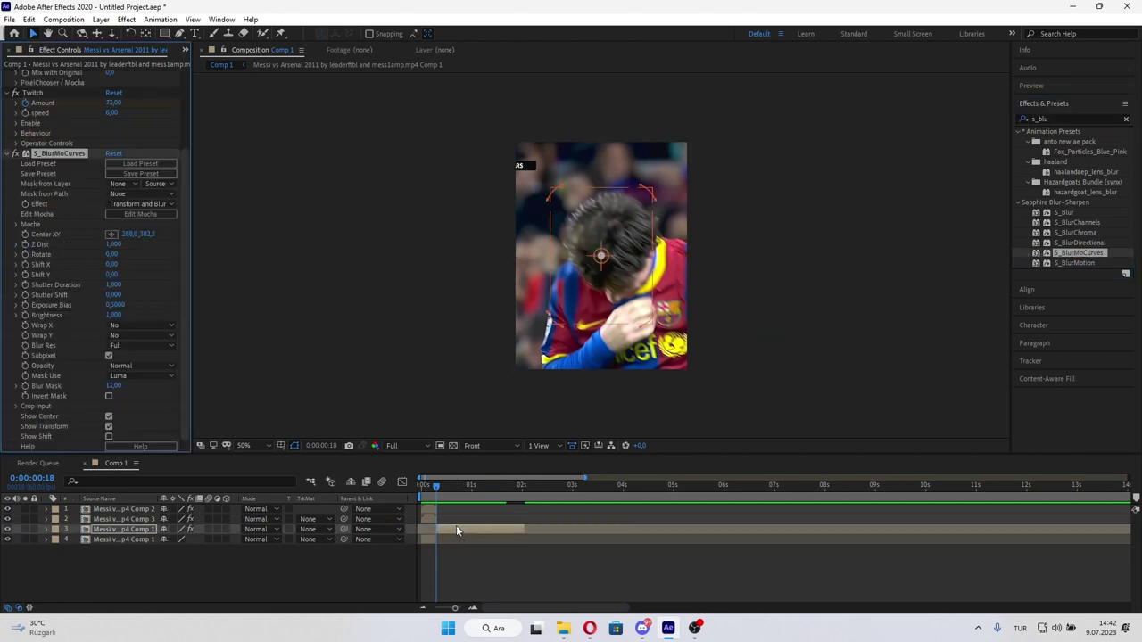
# Adjust the S_BlurMoCurves Z Dist value, settling on 1.000.
pyautogui.moveTo(111, 267); pyautogui.dragTo(106, 264)
pyautogui.moveTo(115, 245); pyautogui.dragTo(109, 247)
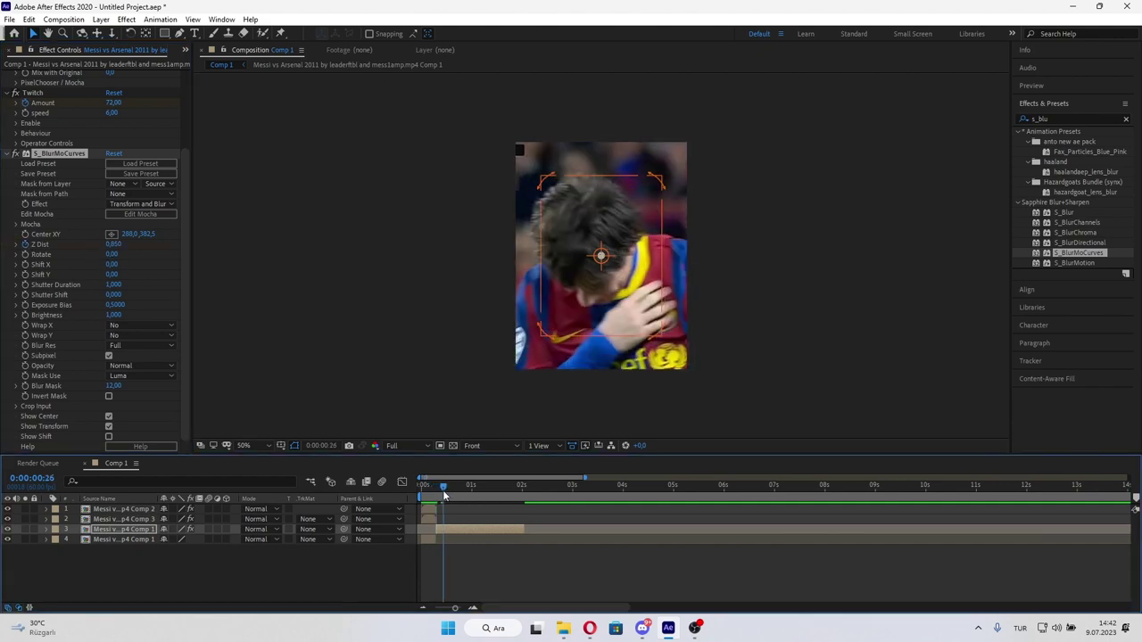
pyautogui.click(112, 244)
pyautogui.write('0')
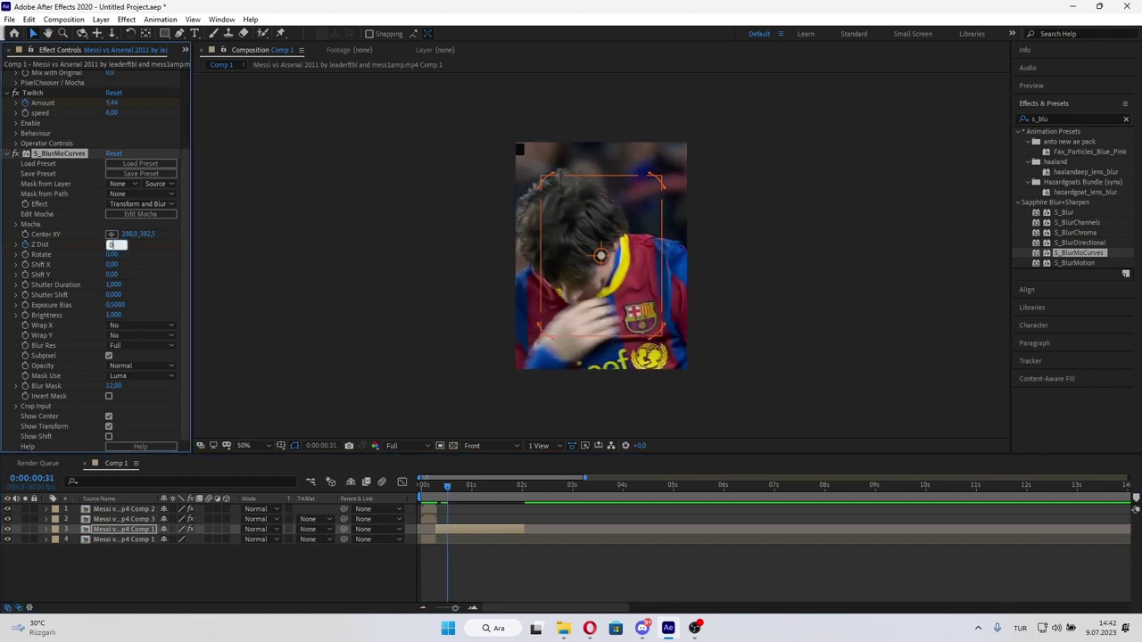
pyautogui.press('Return')
pyautogui.click(113, 244)
pyautogui.write('1')
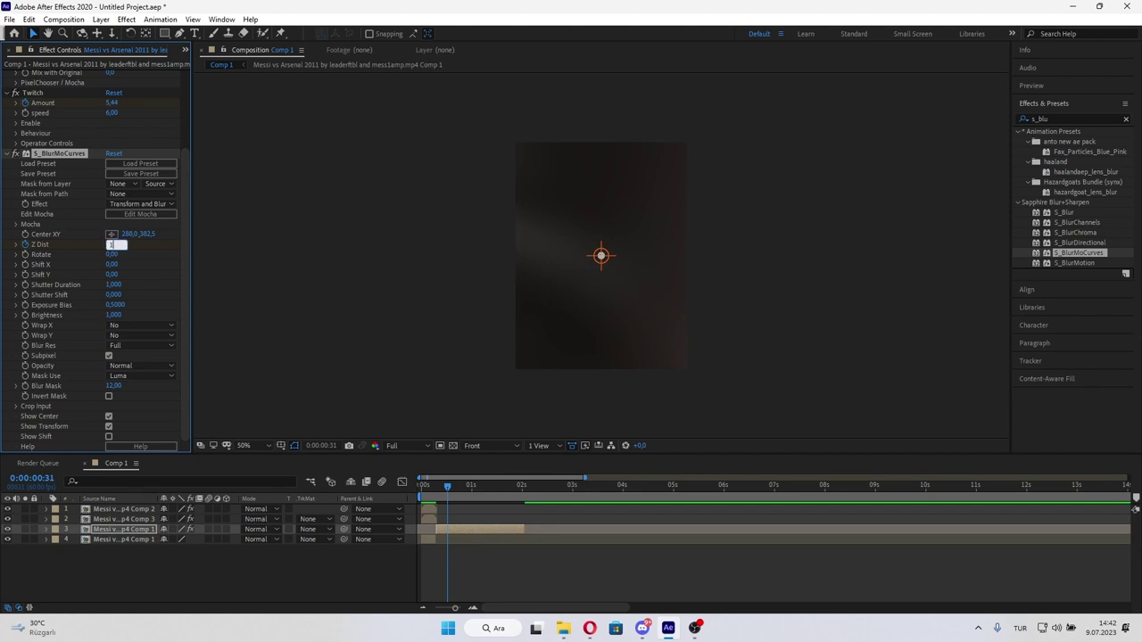
pyautogui.press('Return')
# Reveal and select the third layer's S_BlurMoCurves keyframes, shown in the speed graph.
pyautogui.click(44, 532)
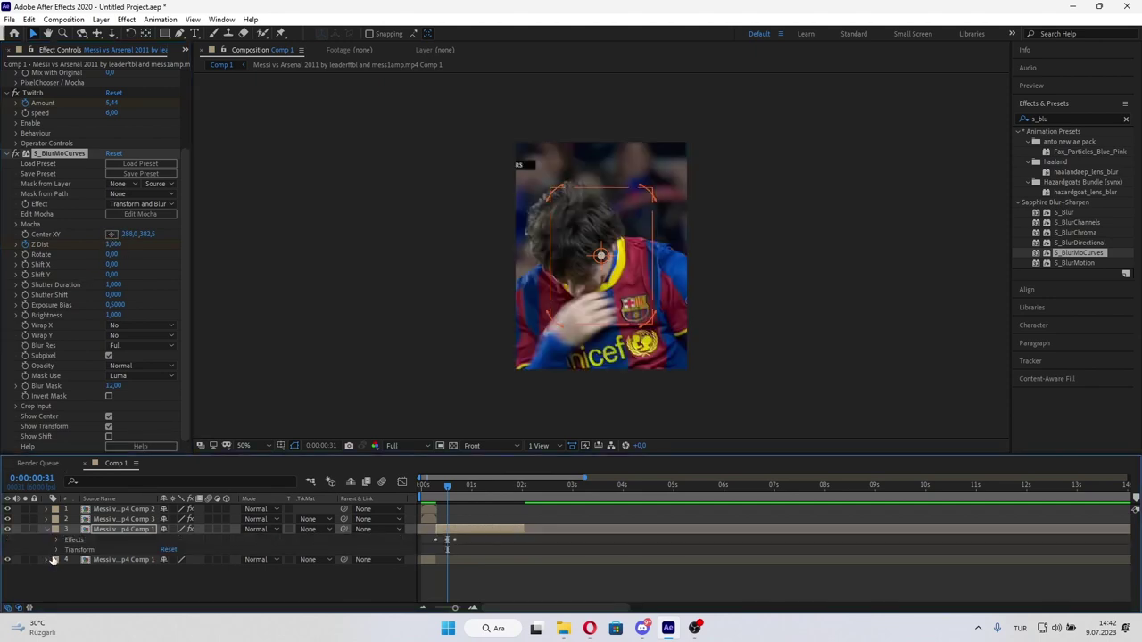
pyautogui.click(56, 541)
pyautogui.click(66, 570)
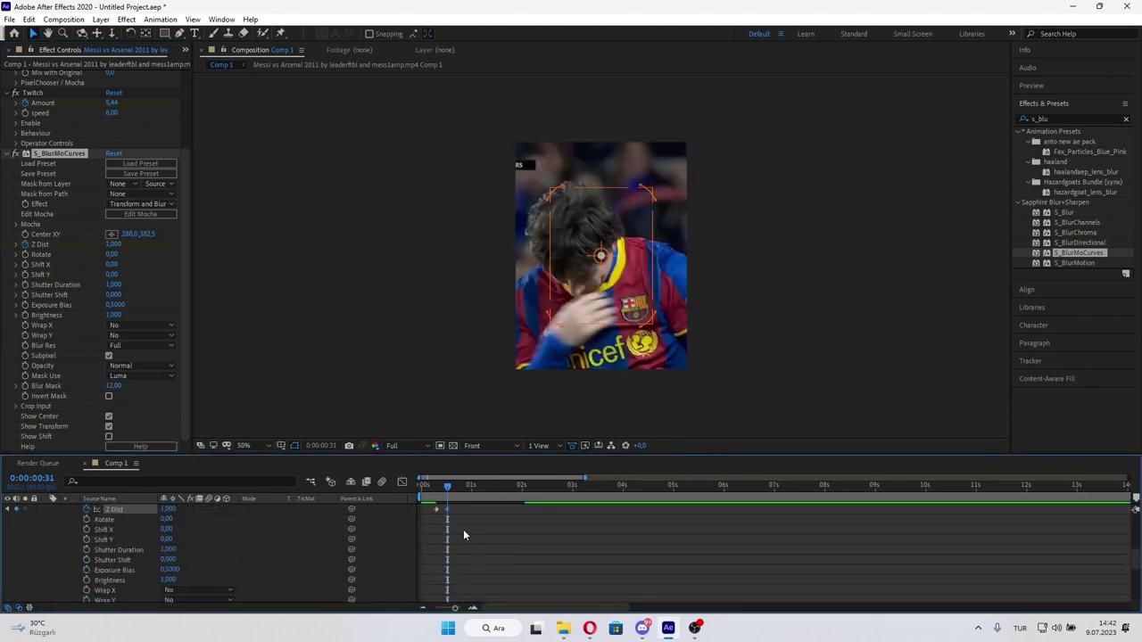
pyautogui.moveTo(473, 503); pyautogui.dragTo(425, 540)
pyautogui.hotkey('shift', 'F3')
pyautogui.hotkey('ctrl', 'a')
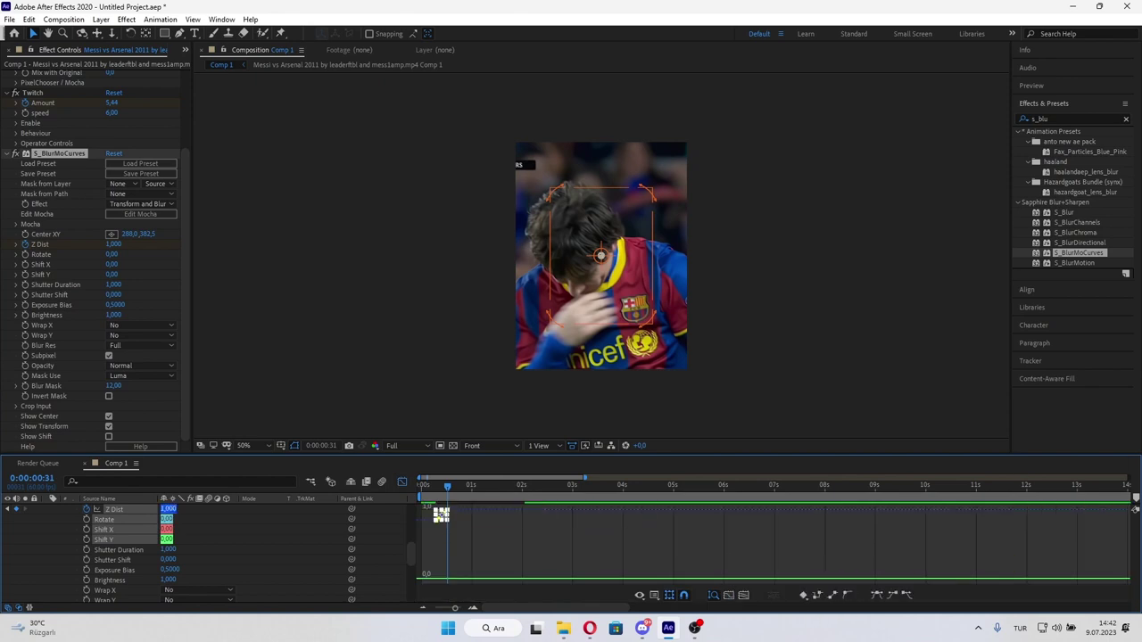
# Zoom the timeline to individual frames and play the slide transition from frame 26.
pyautogui.moveTo(586, 479); pyautogui.dragTo(448, 486)
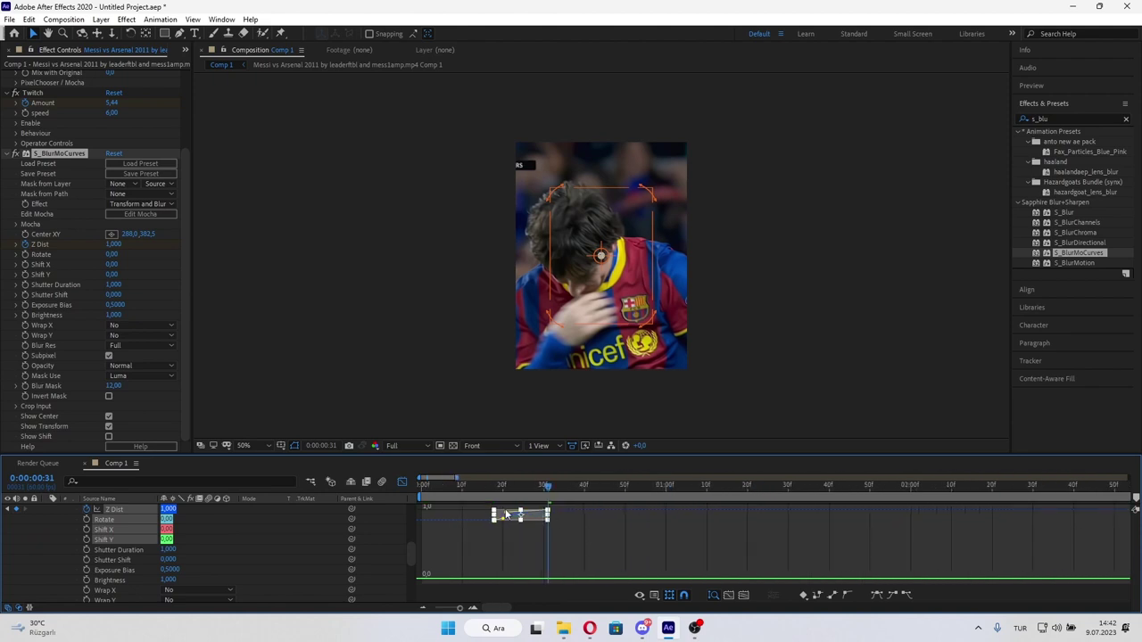
pyautogui.moveTo(547, 486); pyautogui.dragTo(513, 484)
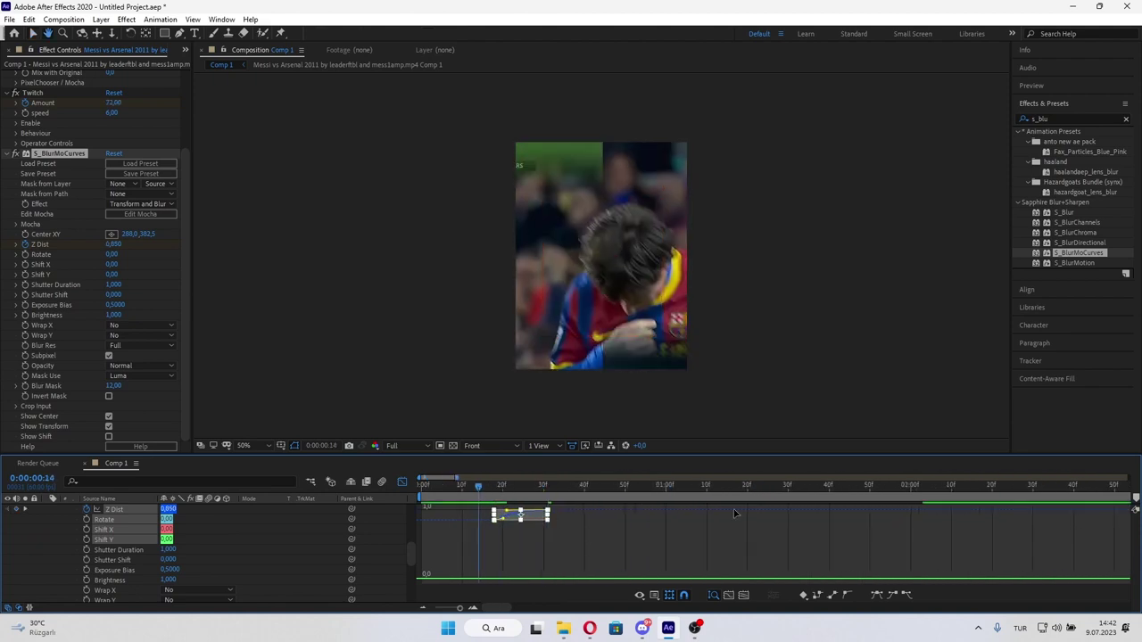
pyautogui.press('space')
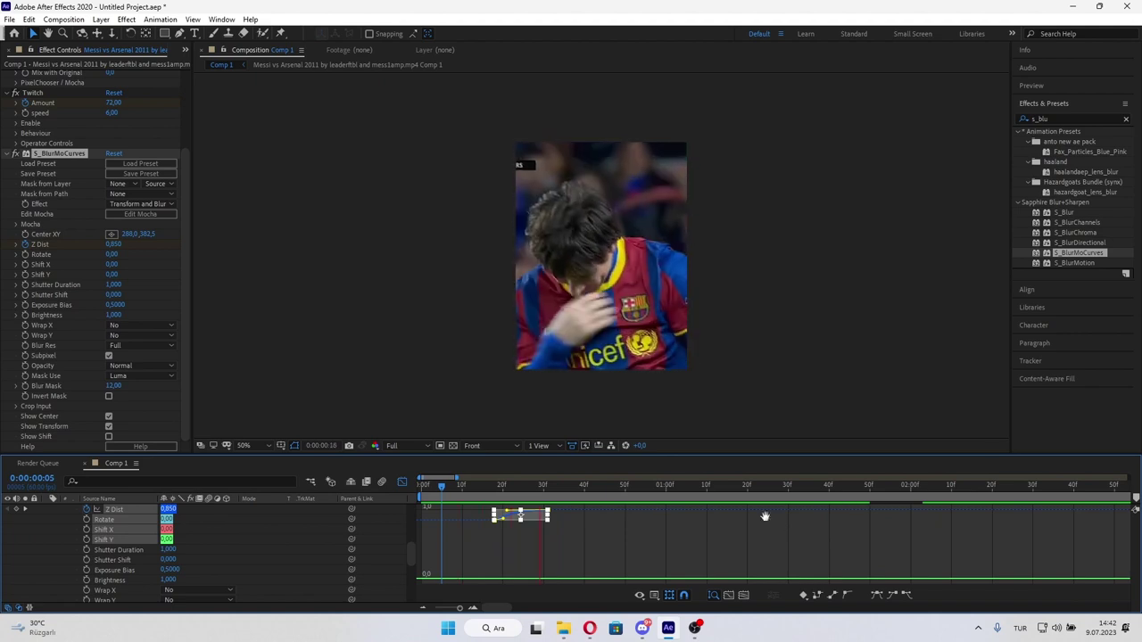
pyautogui.press('space')
# Leave the graph view, collapse the third layer's effects and return to frame 9.
pyautogui.click(401, 481)
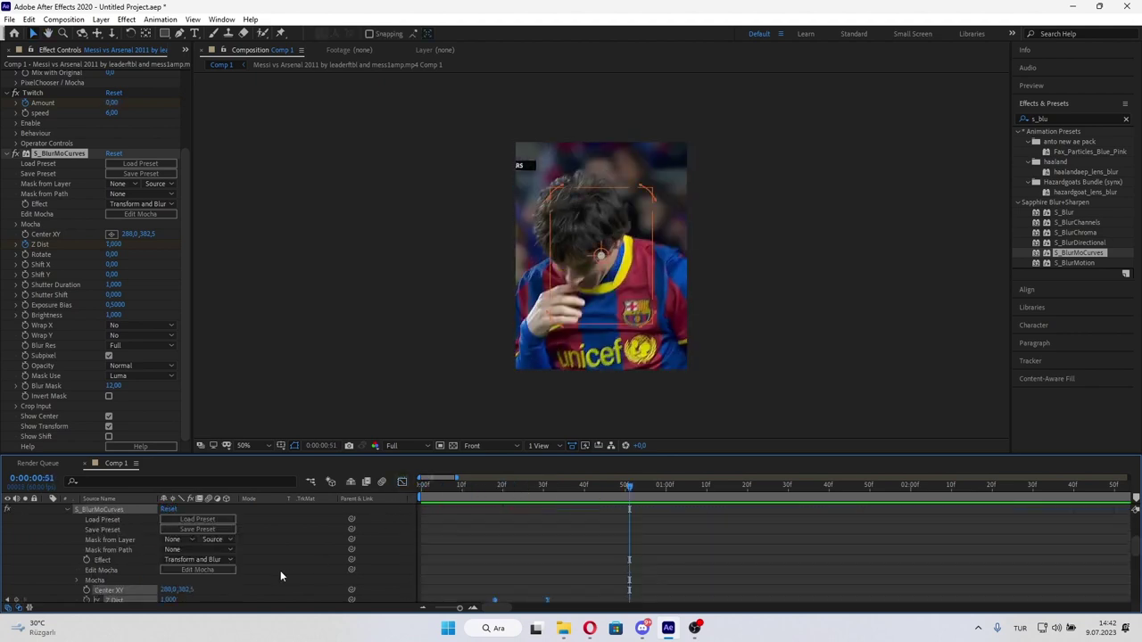
pyautogui.scroll(5, 280, 570)
pyautogui.click(48, 531)
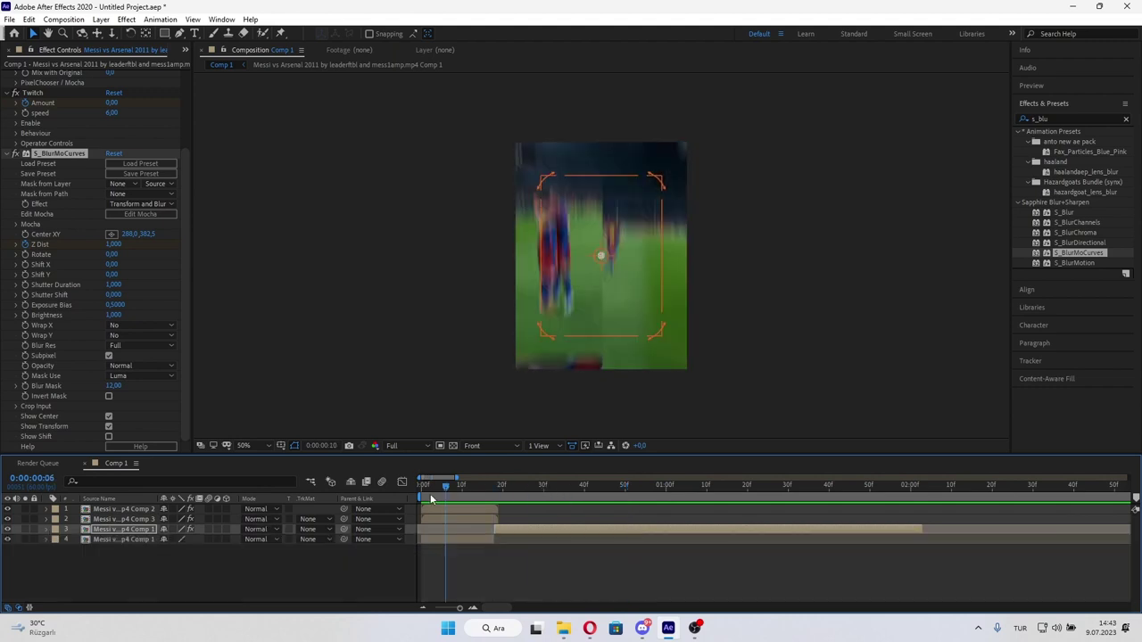
pyautogui.moveTo(433, 488); pyautogui.dragTo(471, 503)
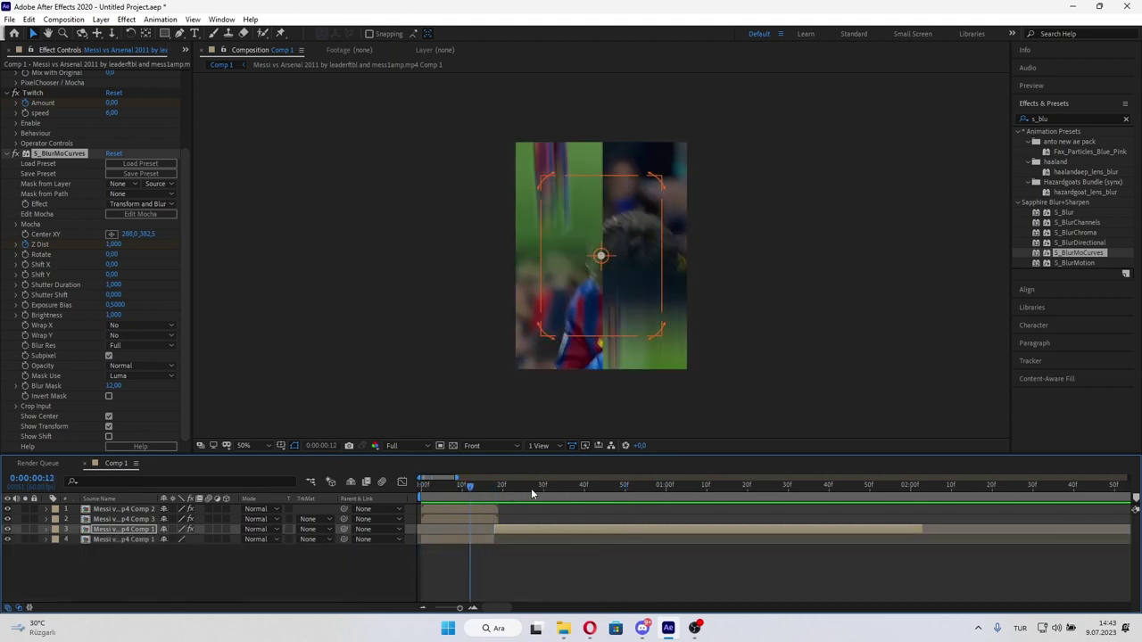
# Nudge the third layer's Position Y at 1 second 10 frames, return to frame 12, show the Project panel.
pyautogui.moveTo(663, 488); pyautogui.dragTo(705, 487)
pyautogui.press('p')
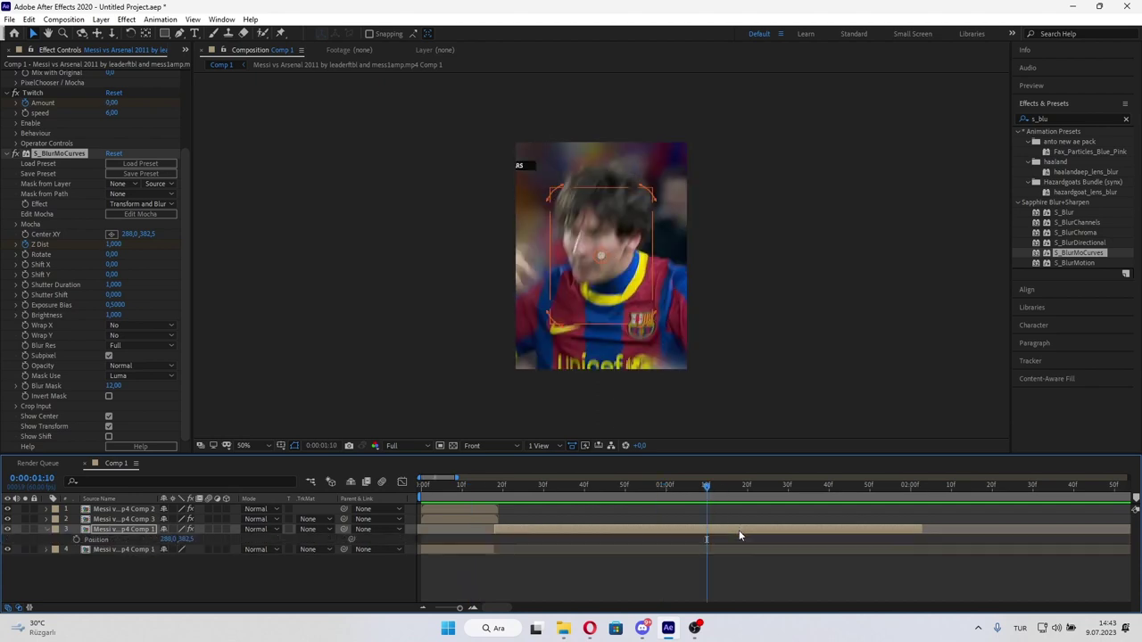
pyautogui.click(730, 591)
pyautogui.click(718, 530)
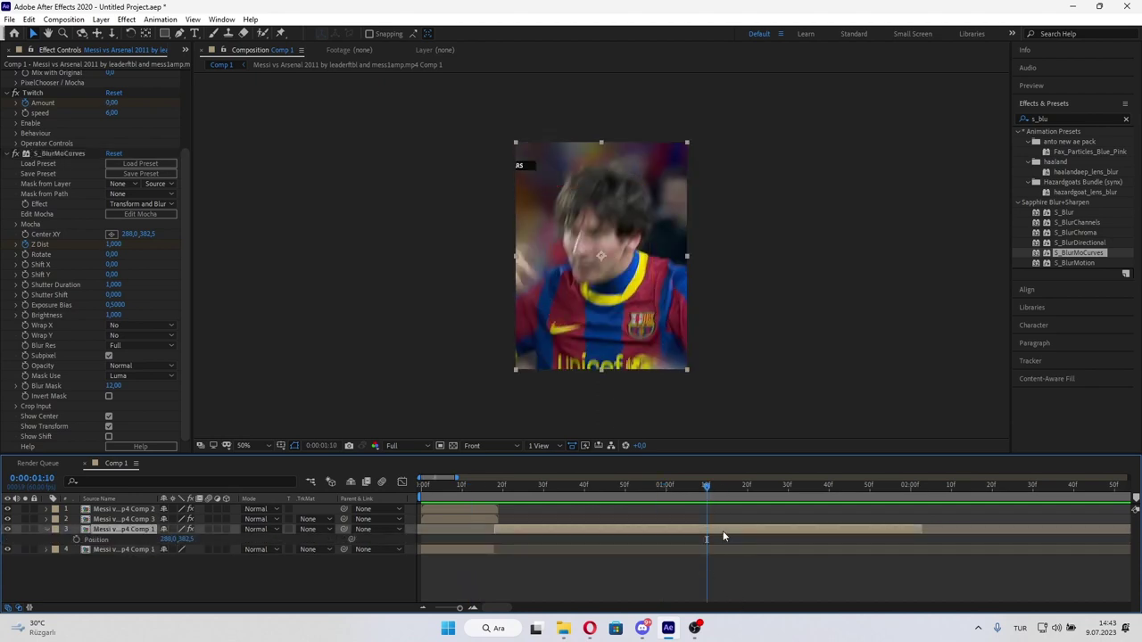
pyautogui.press('p')
pyautogui.press('p')
pyautogui.moveTo(183, 540)
pyautogui.mouseDown()
pyautogui.moveTo(448, 547)
pyautogui.moveTo(209, 536)
pyautogui.moveTo(221, 551)
pyautogui.mouseUp()
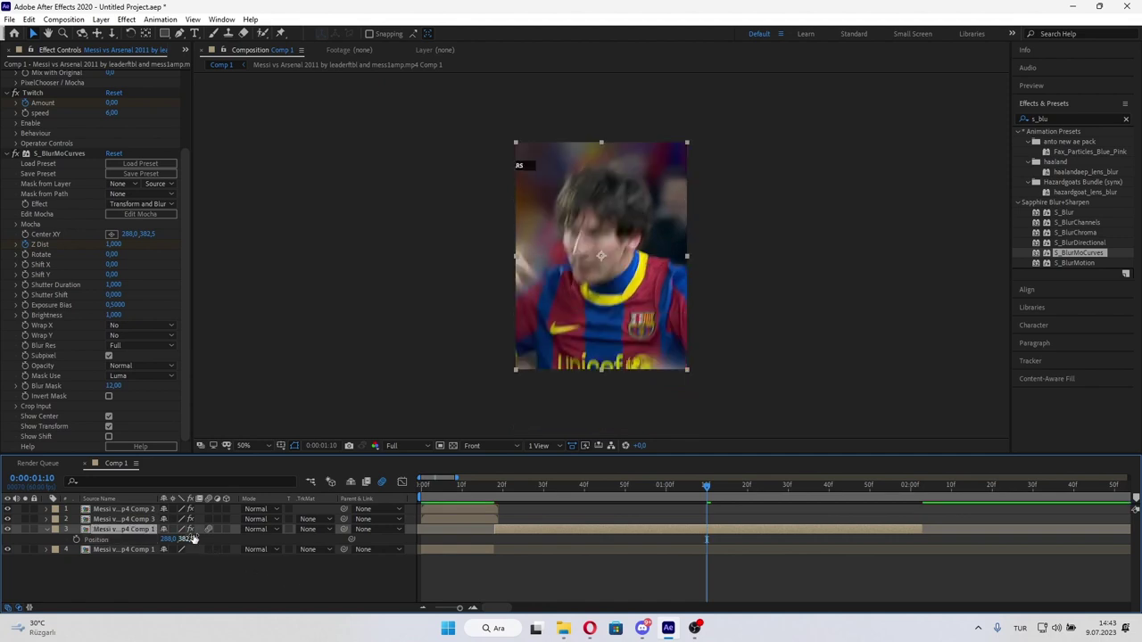
pyautogui.moveTo(457, 487); pyautogui.dragTo(471, 489)
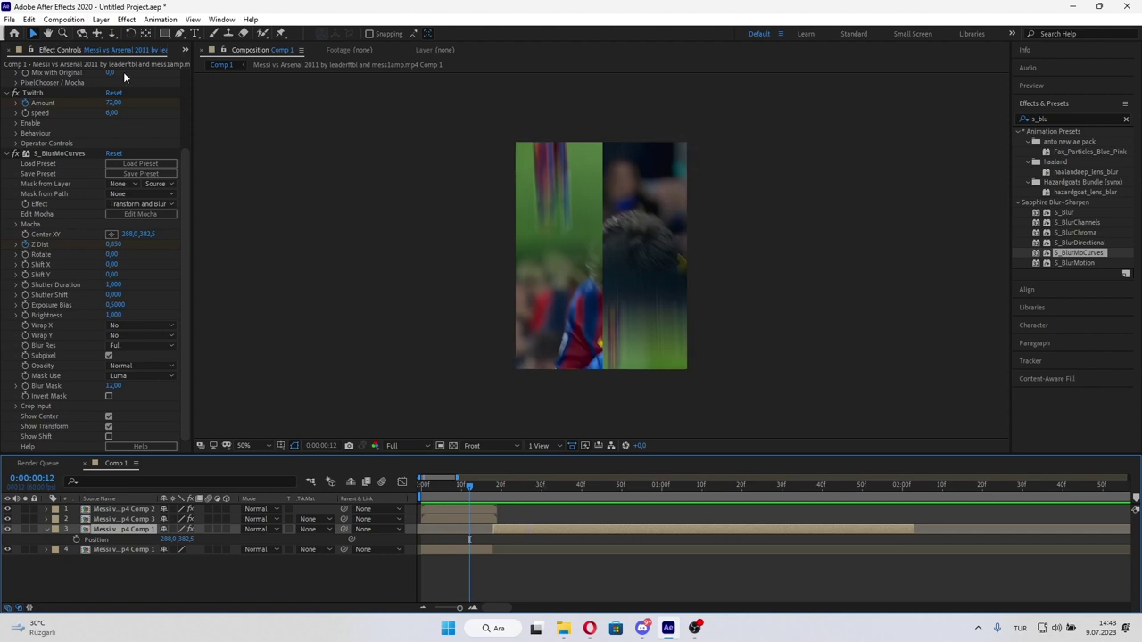
pyautogui.hotkey('ctrl', '0')
# Open the first Messi precomp briefly, then return to Comp 1 and select that precomp in the project.
pyautogui.rightClick(39, 160)
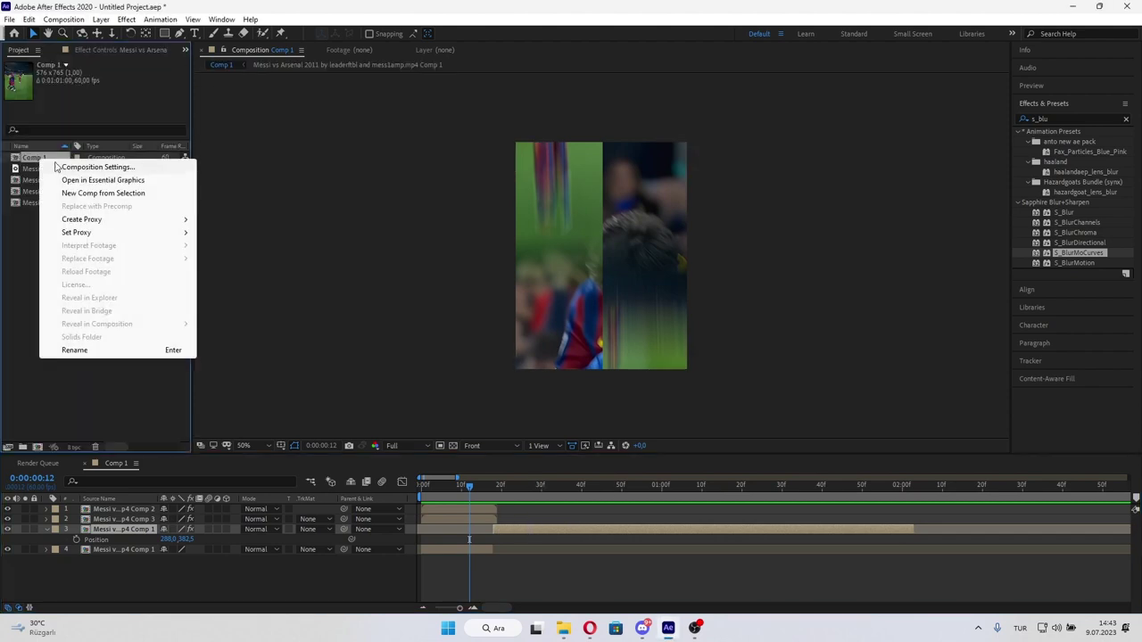
pyautogui.click(581, 531)
pyautogui.doubleClick(549, 528)
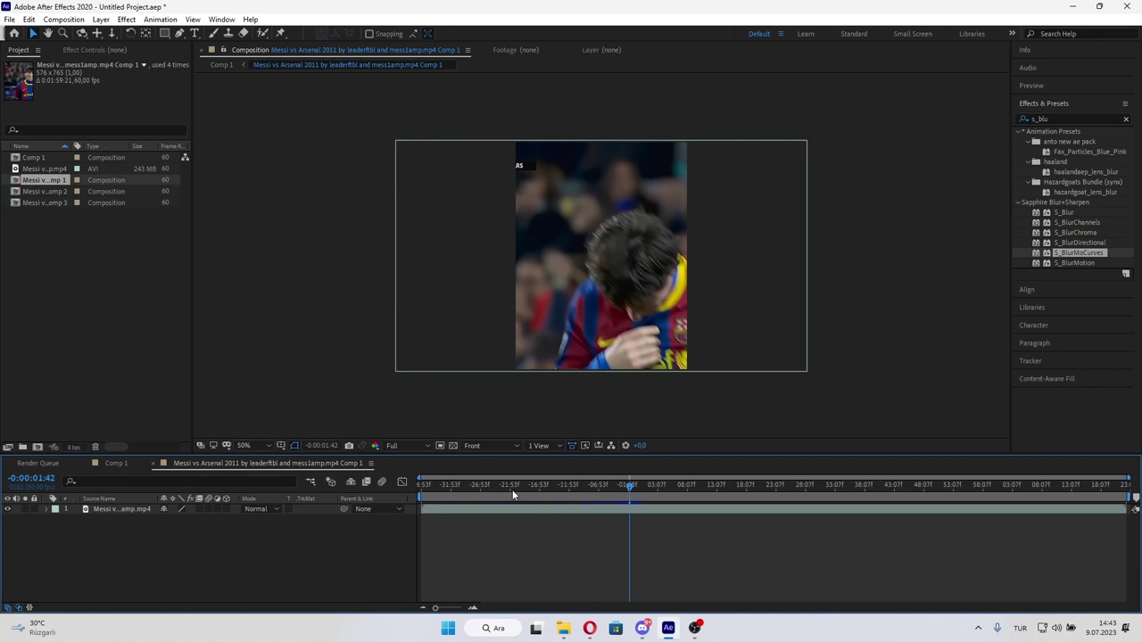
pyautogui.click(123, 464)
pyautogui.click(56, 199)
pyautogui.click(52, 202)
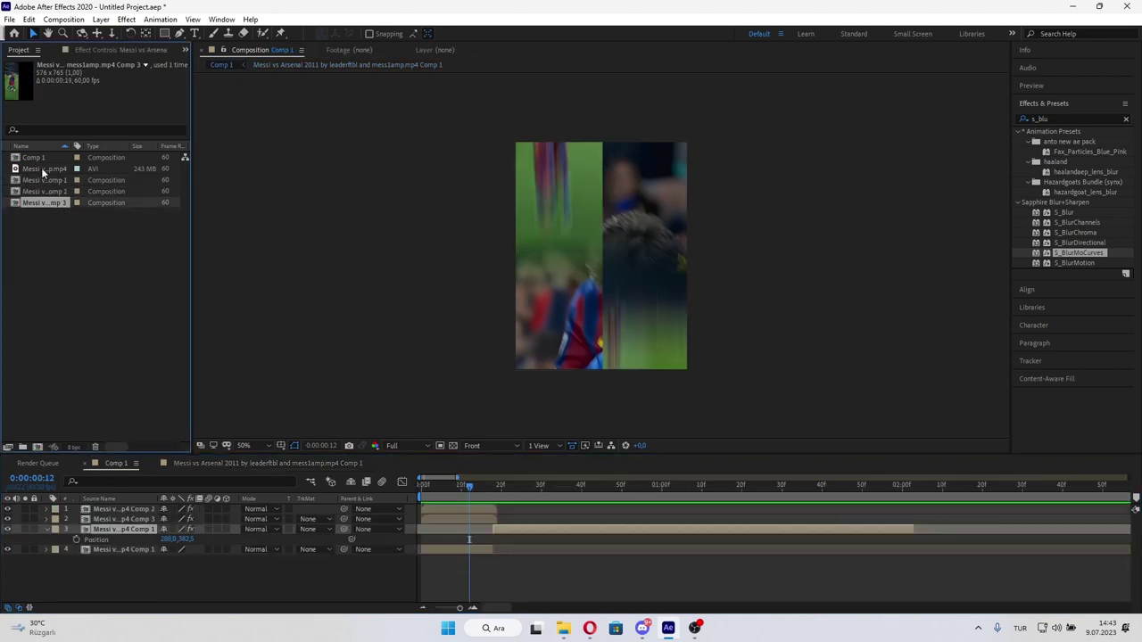
pyautogui.click(45, 179)
# Change the first Messi precomp's motion blur Shutter Angle, then review Comp 1 frames 19–29.
pyautogui.rightClick(44, 179)
pyautogui.click(81, 184)
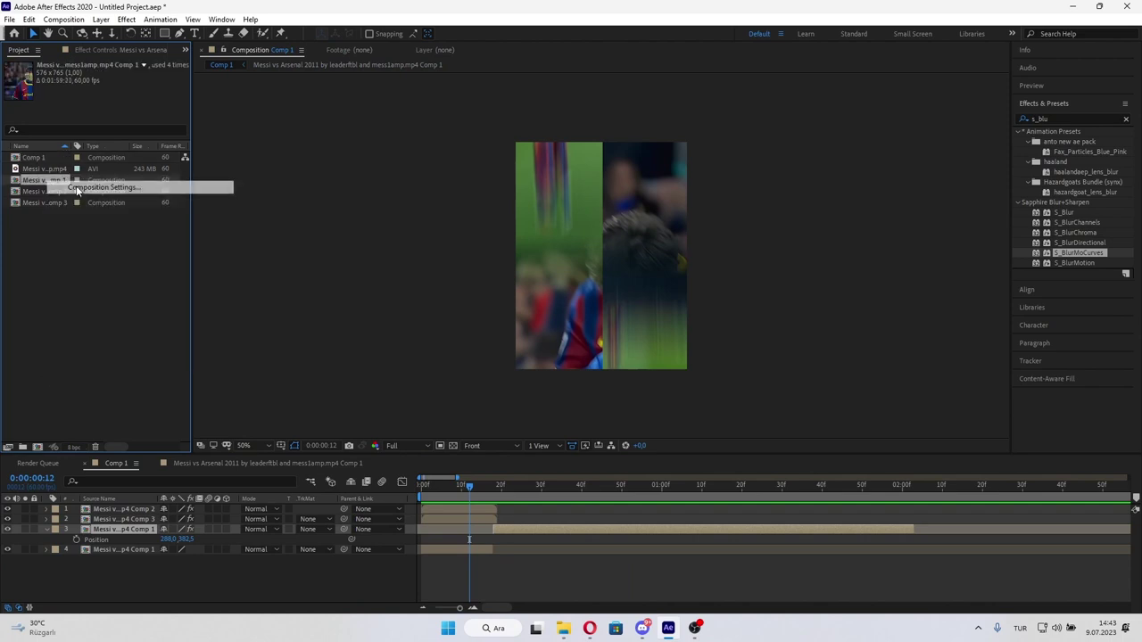
pyautogui.click(501, 198)
pyautogui.click(461, 198)
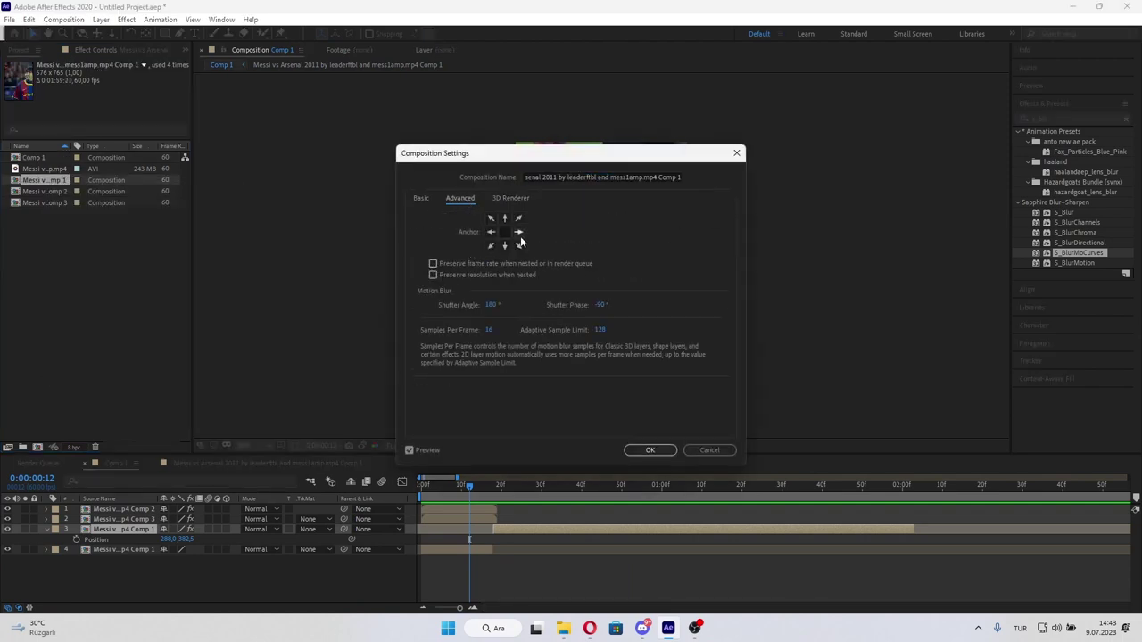
pyautogui.write('670')
pyautogui.click(574, 337)
pyautogui.click(491, 305)
pyautogui.write('1')
pyautogui.write('0')
pyautogui.press('Return')
pyautogui.click(500, 487)
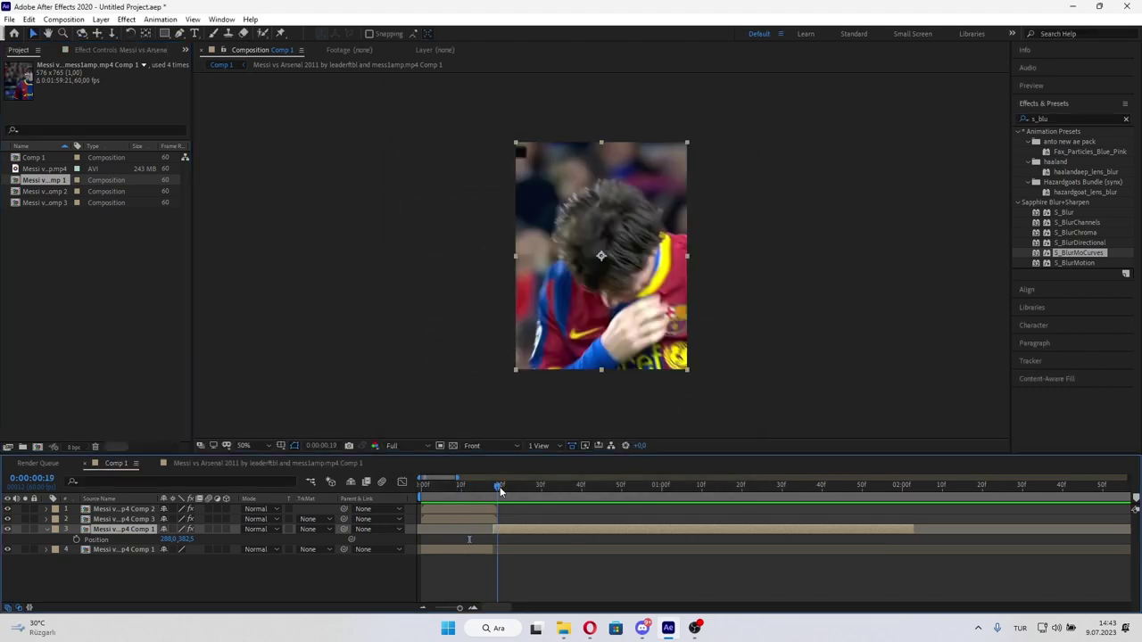
pyautogui.moveTo(499, 487); pyautogui.dragTo(539, 507)
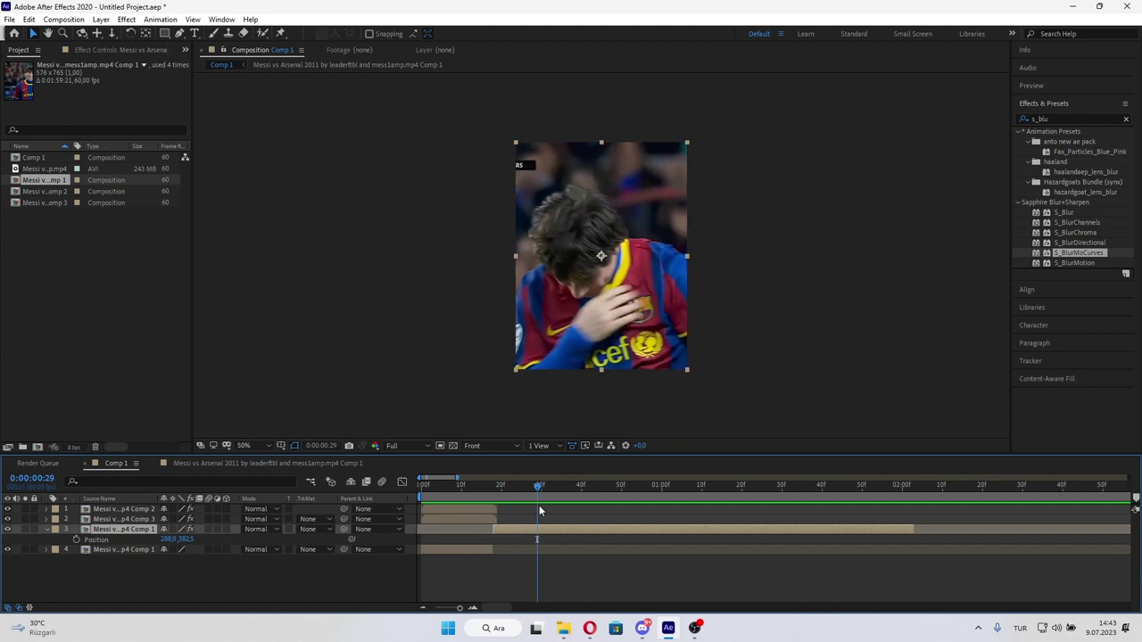